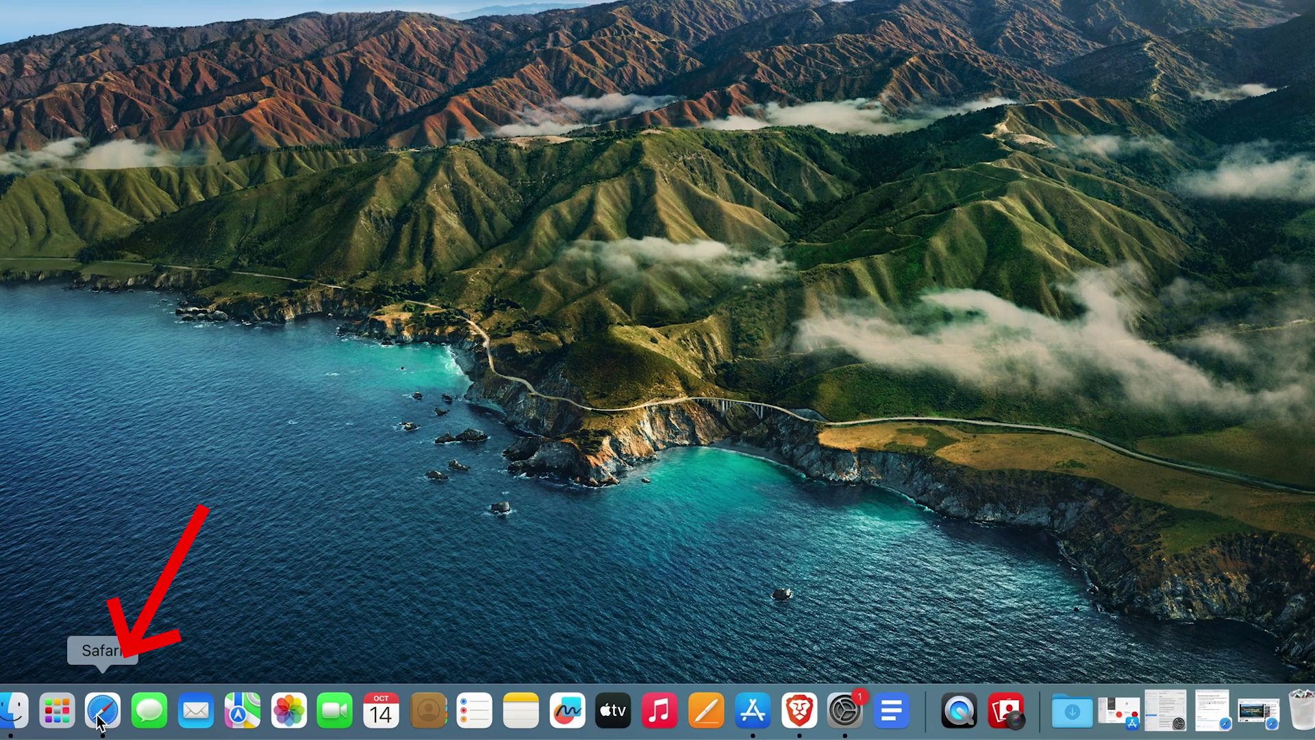
# Launch Safari from the Dock, bringing up the 'Download Google Apps on MacBook' YouTube video
pyautogui.click(195, 711)
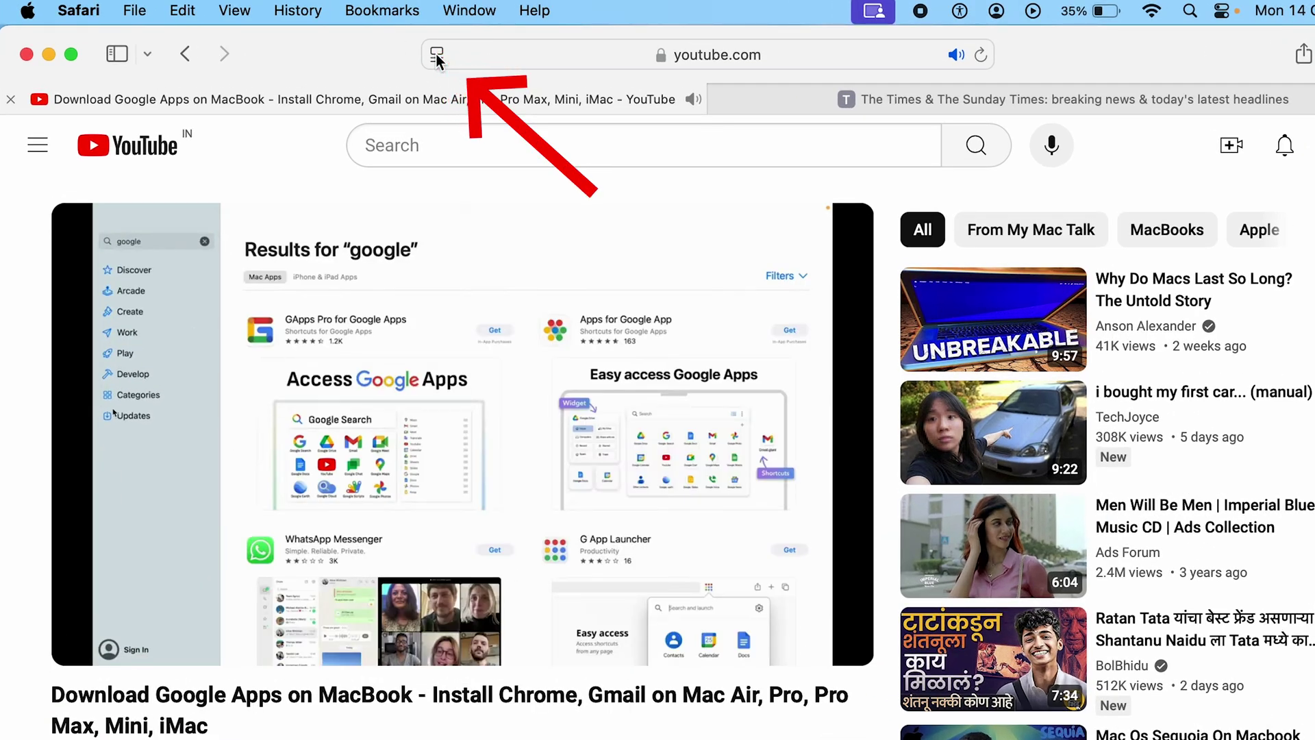
# Watch the YouTube tutorial in Safari's enlarged Video Viewer, then pause it
pyautogui.click(437, 54)
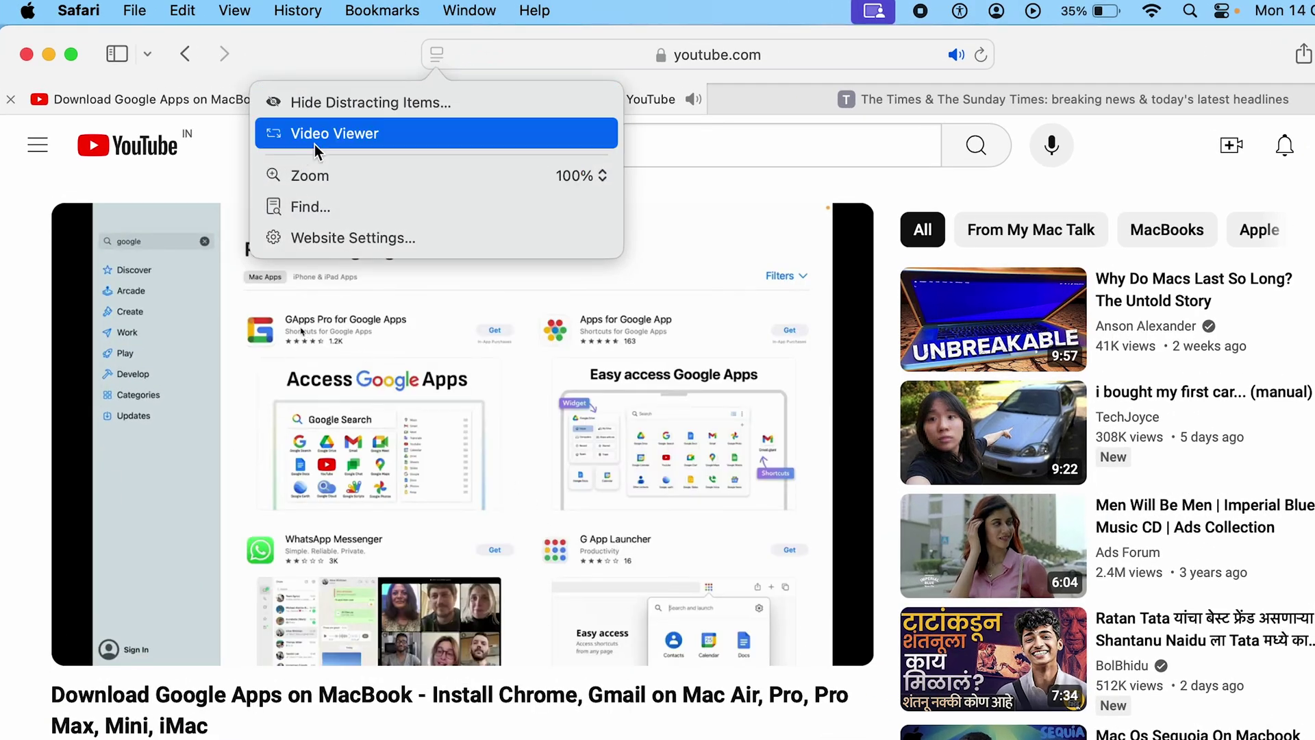
pyautogui.click(357, 134)
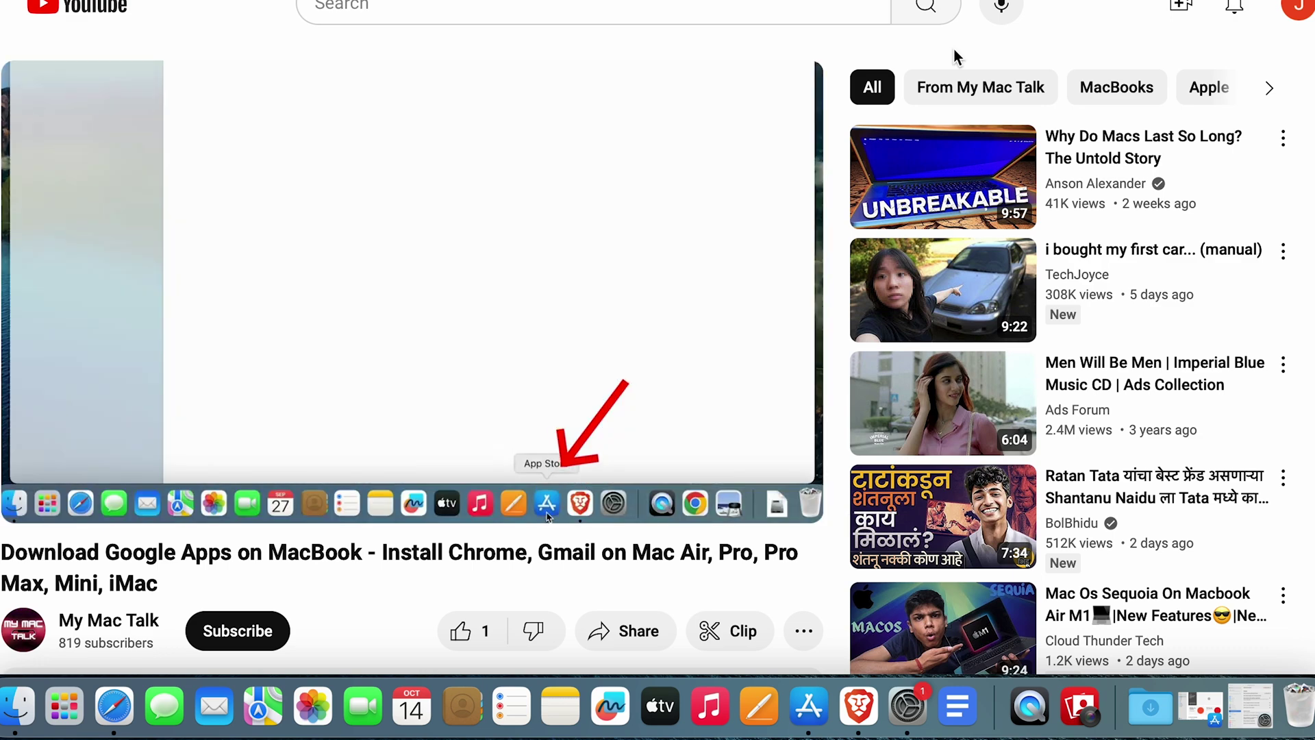
pyautogui.press('space')
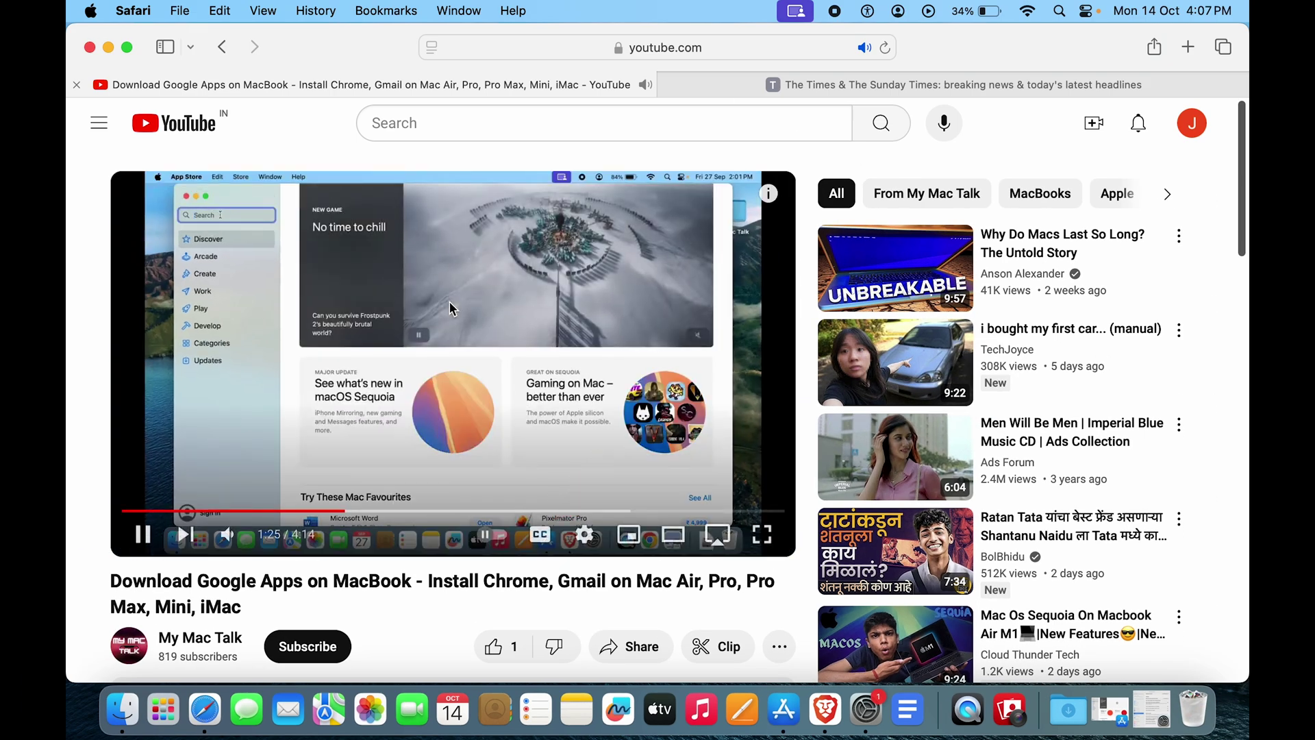
# Switch to The Times tab and start Hide Distracting Items, accepting the notice
pyautogui.click(768, 88)
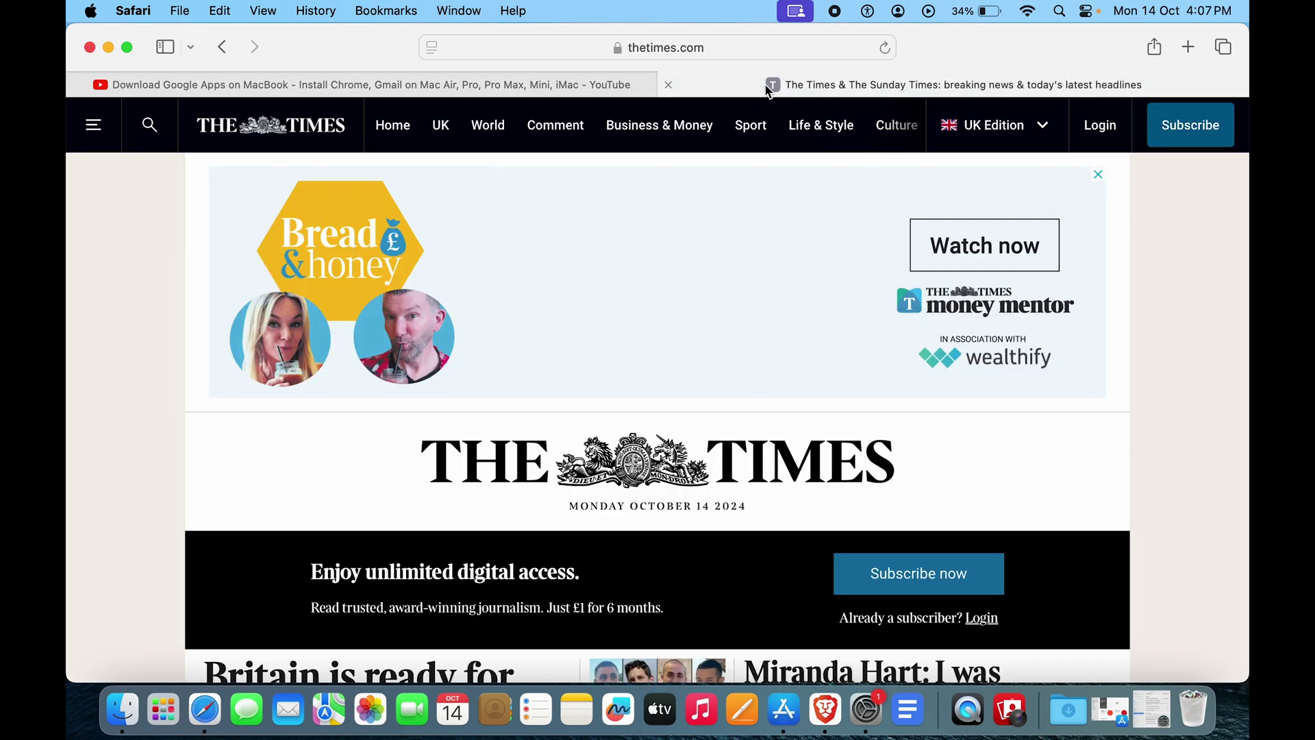
pyautogui.scroll(-15, 1144, 387)
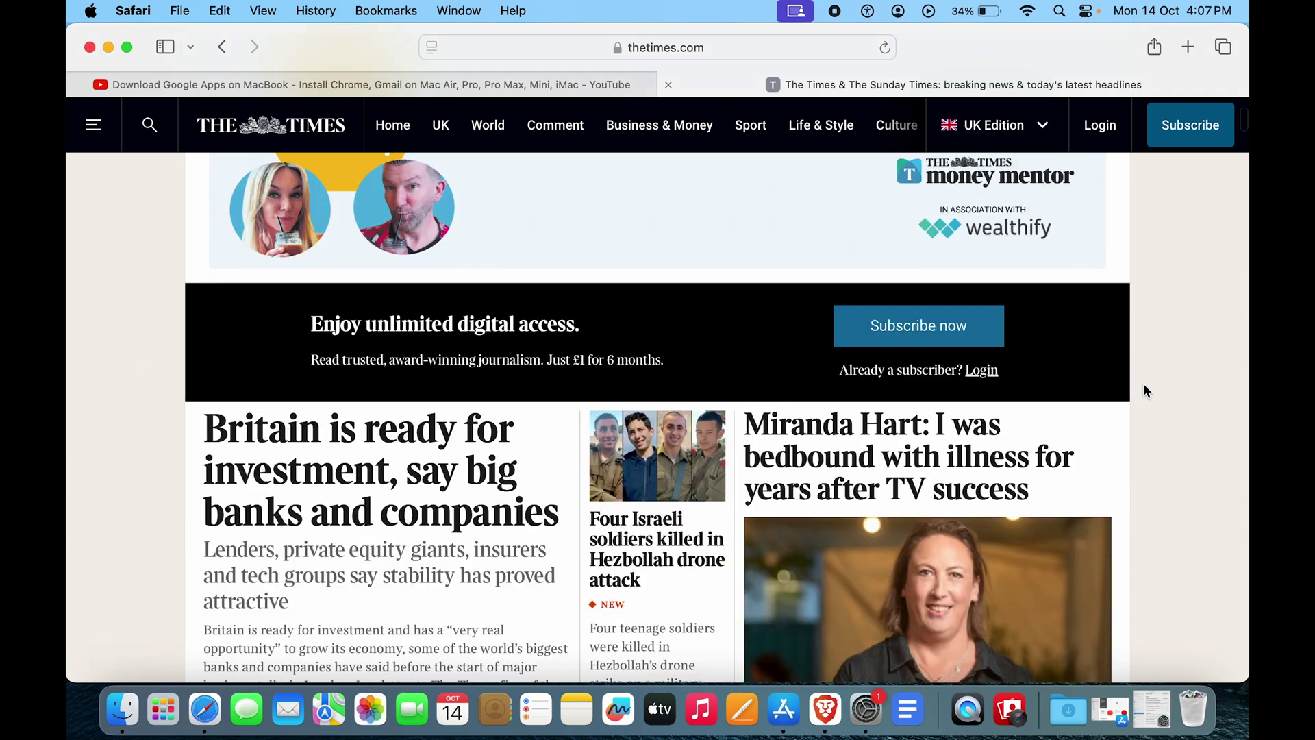
pyautogui.scroll(15, 1144, 390)
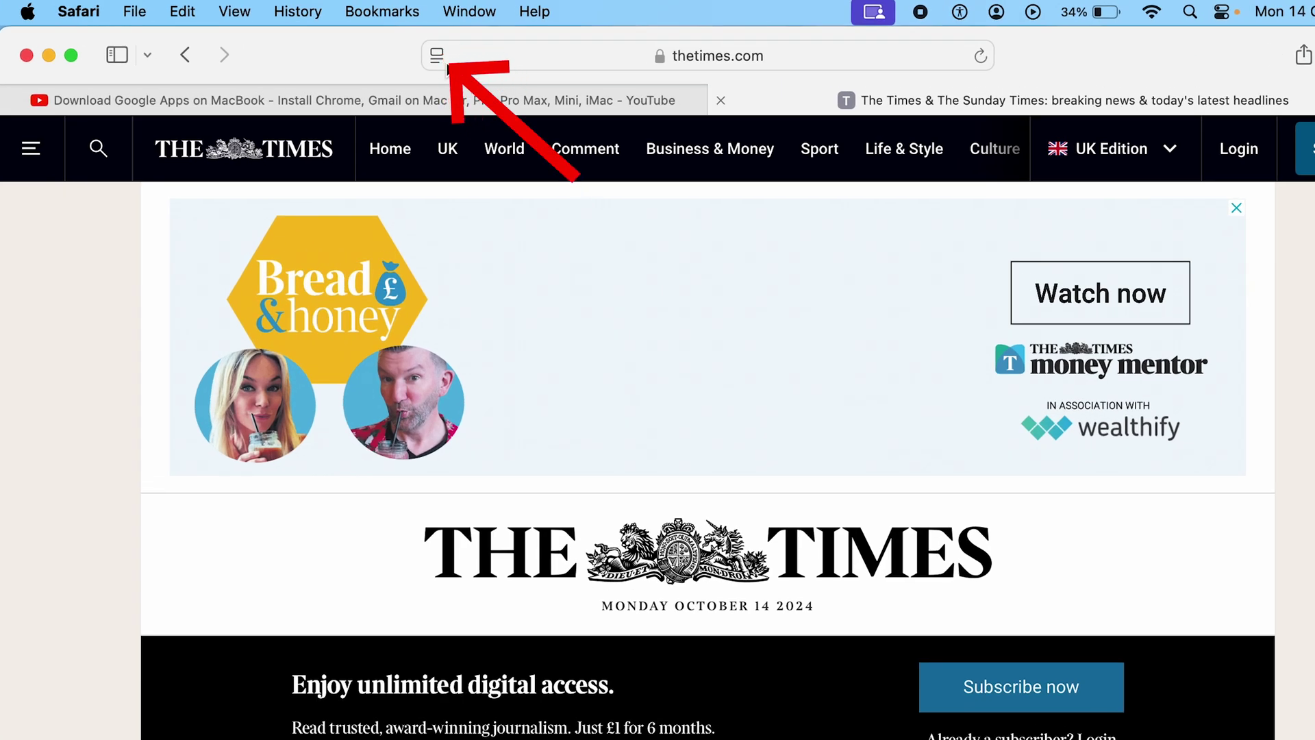
pyautogui.click(437, 56)
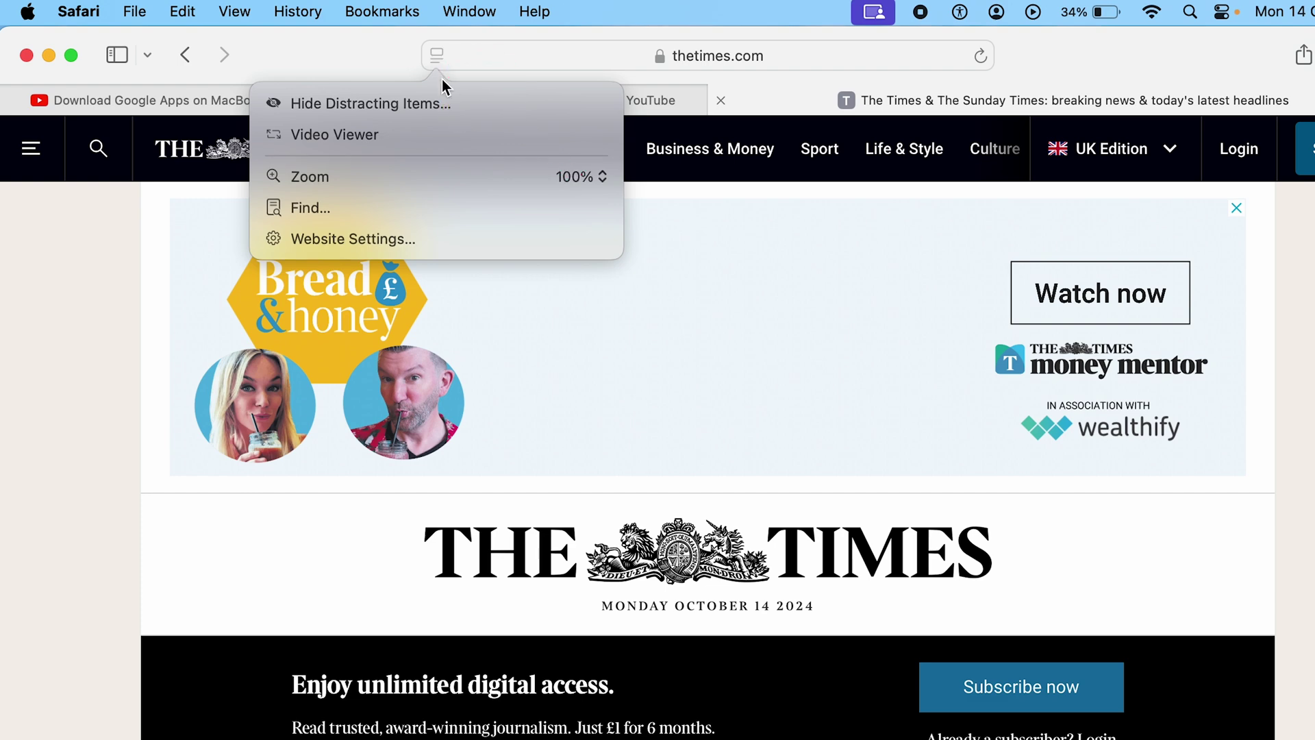
pyautogui.click(396, 108)
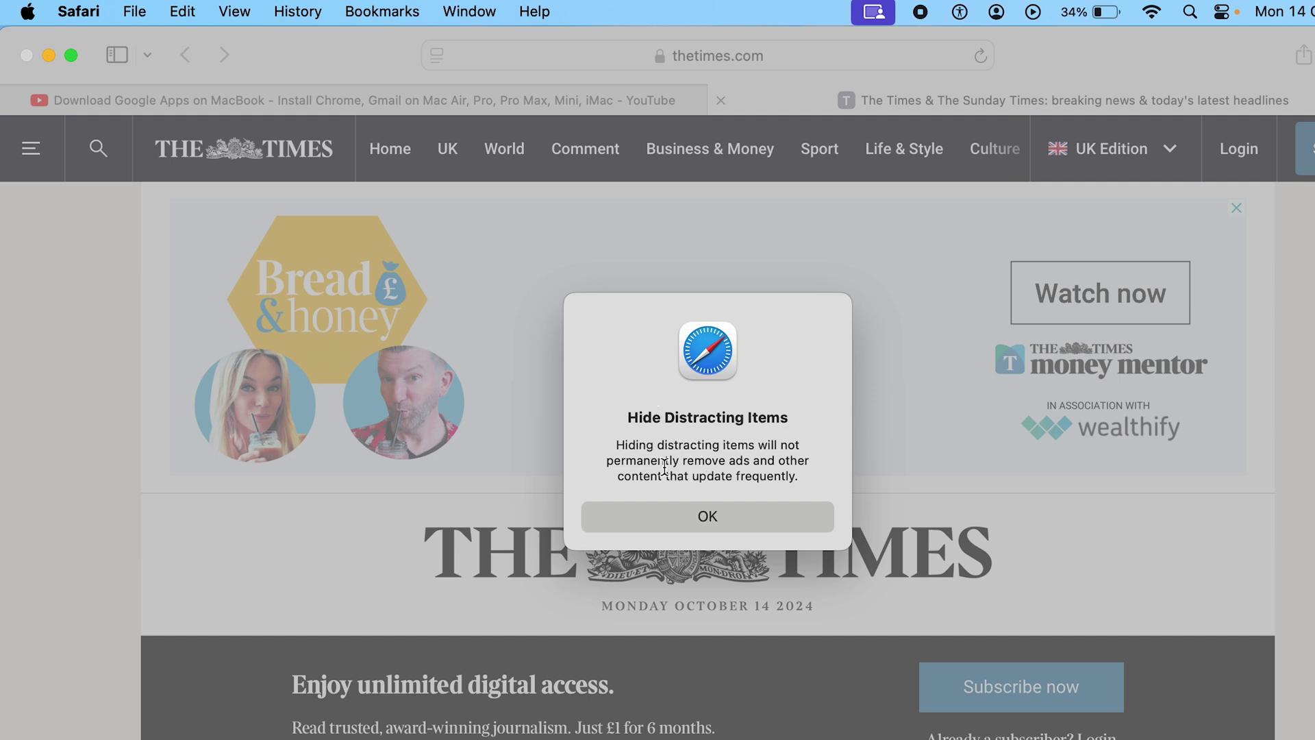
pyautogui.click(713, 517)
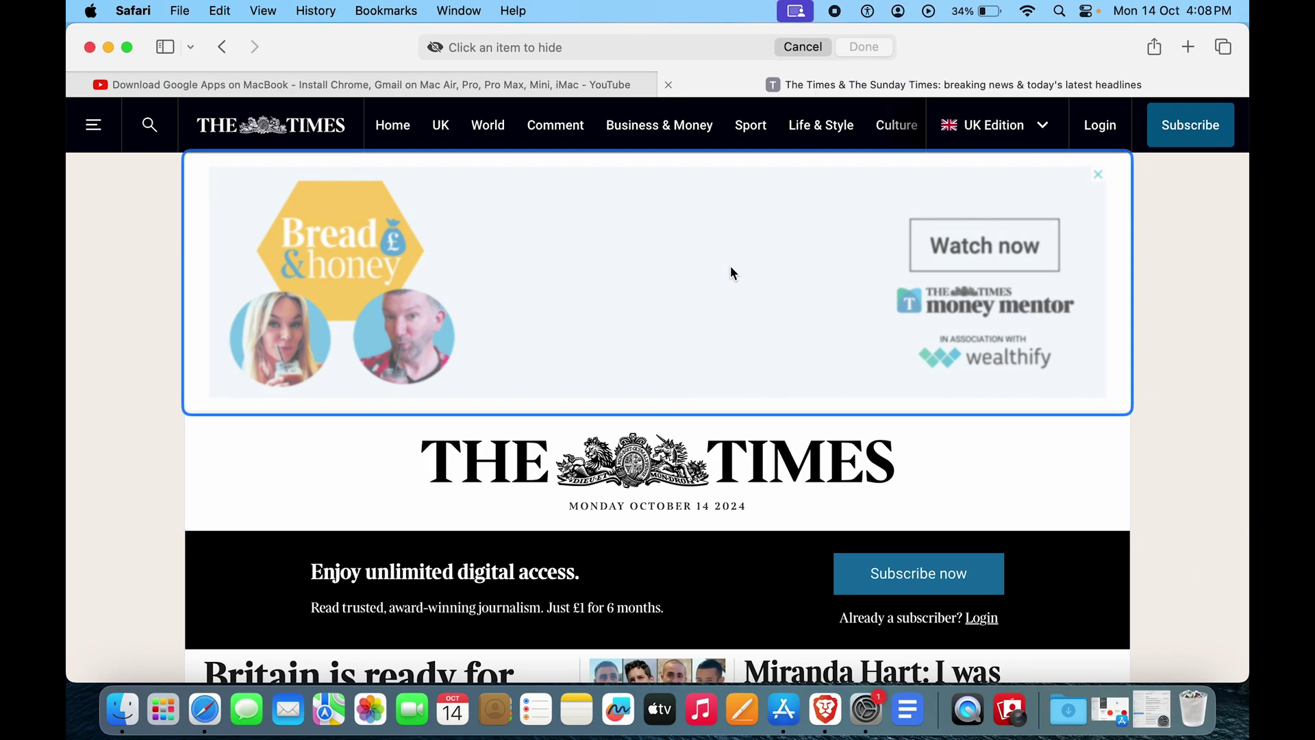
# Hide the top banner ad, subscribe banner, a third block and the iFOREX ad, then finish
pyautogui.click(794, 317)
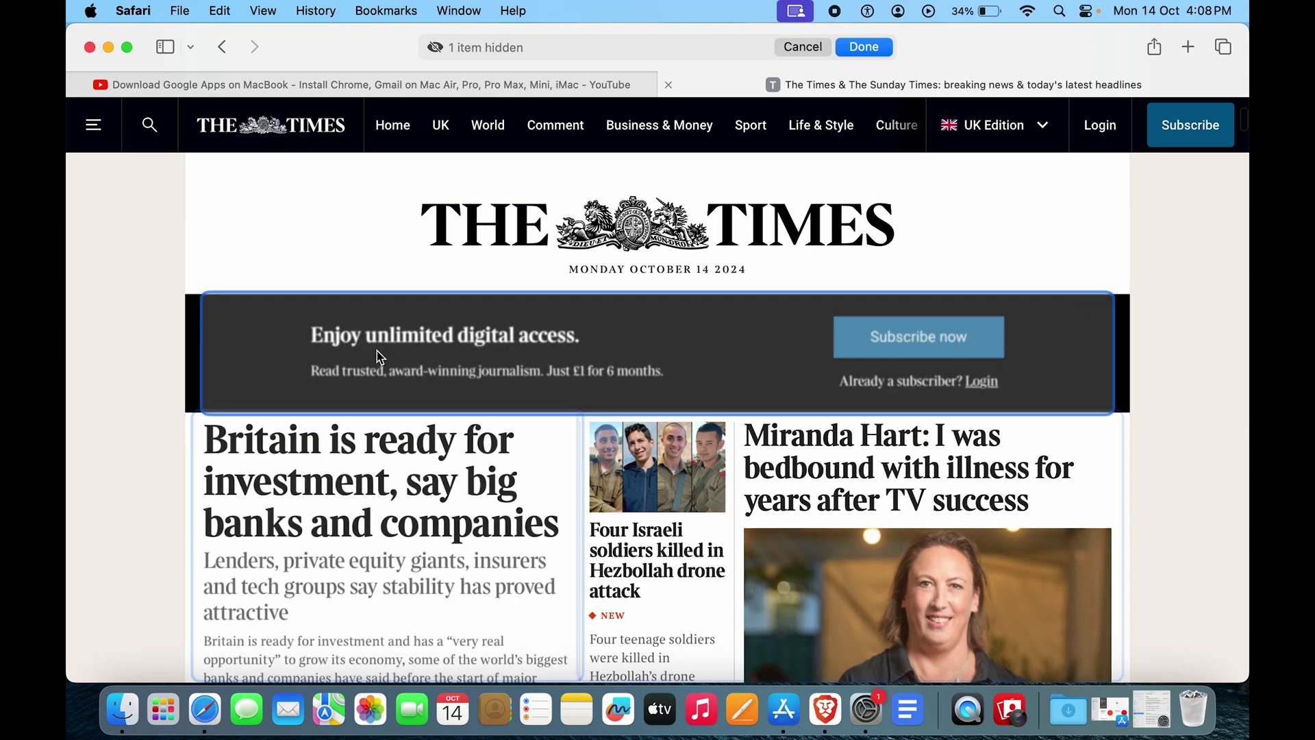
pyautogui.click(609, 347)
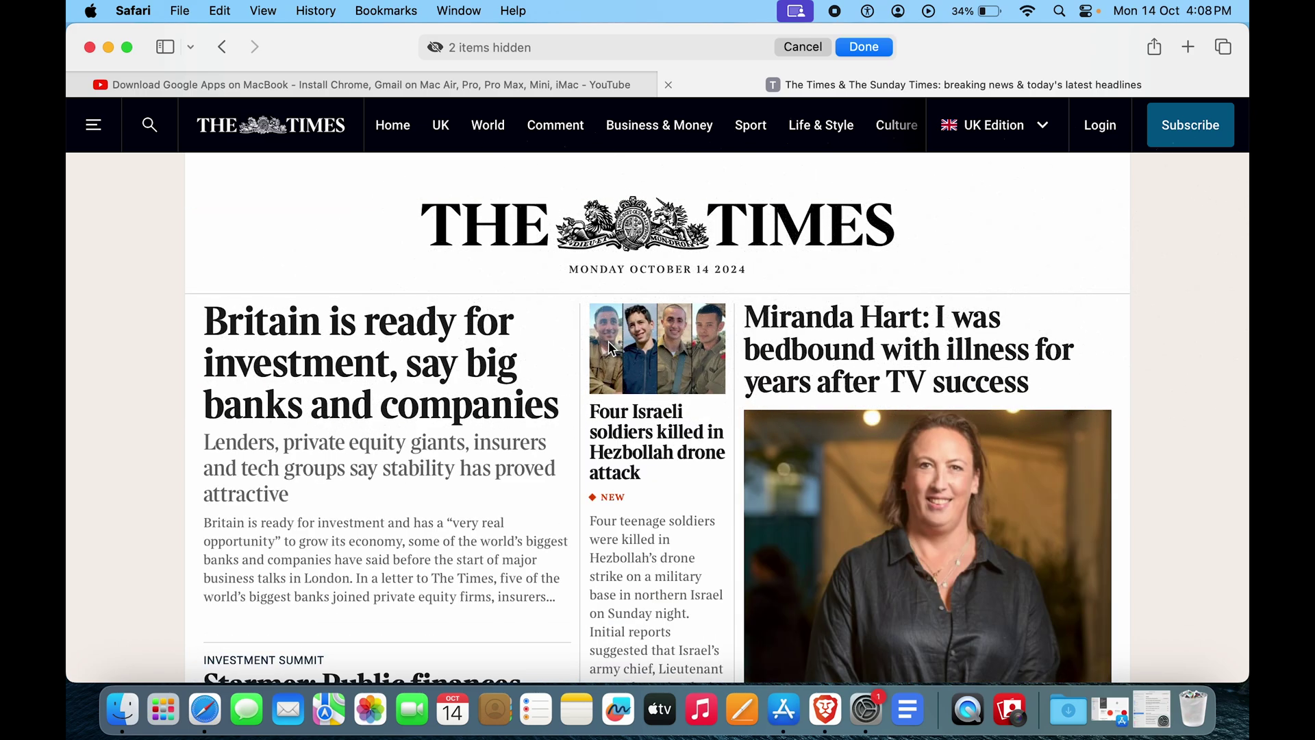
pyautogui.scroll(-1, 608, 341)
pyautogui.click(608, 341)
pyautogui.scroll(-15, 609, 426)
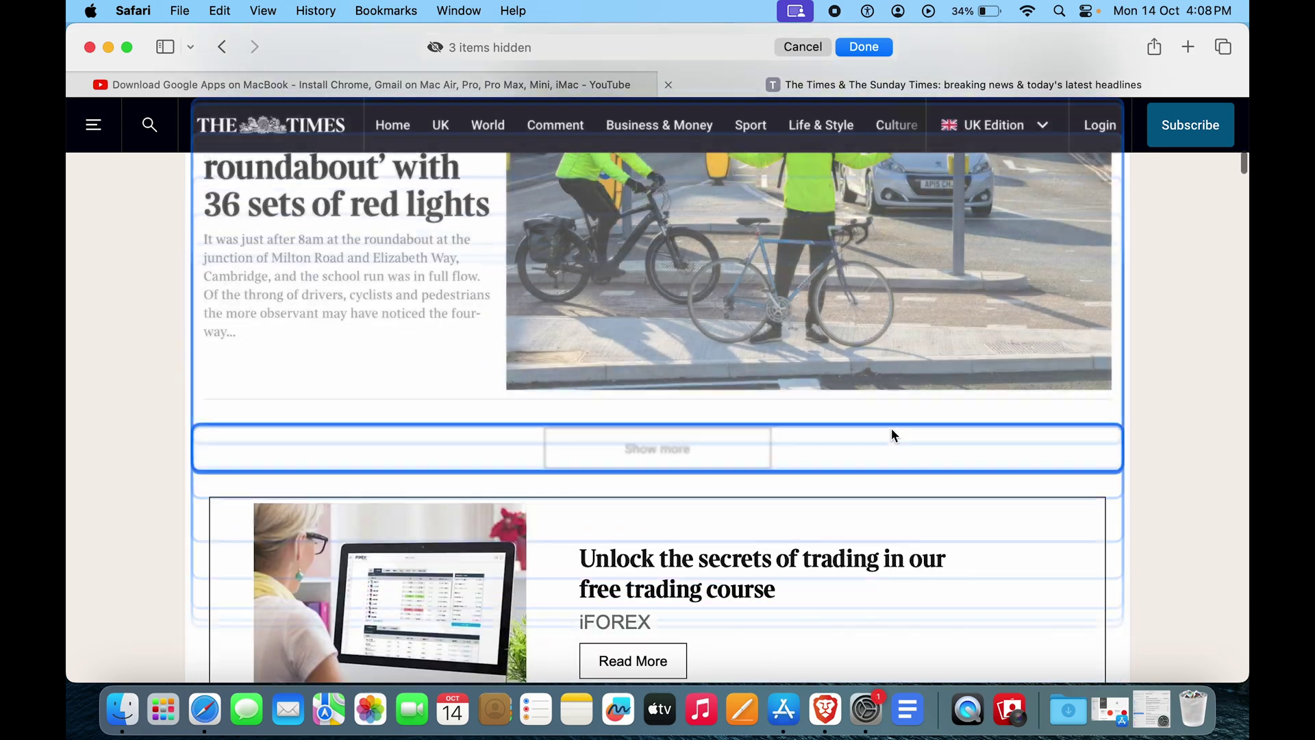
pyautogui.click(804, 566)
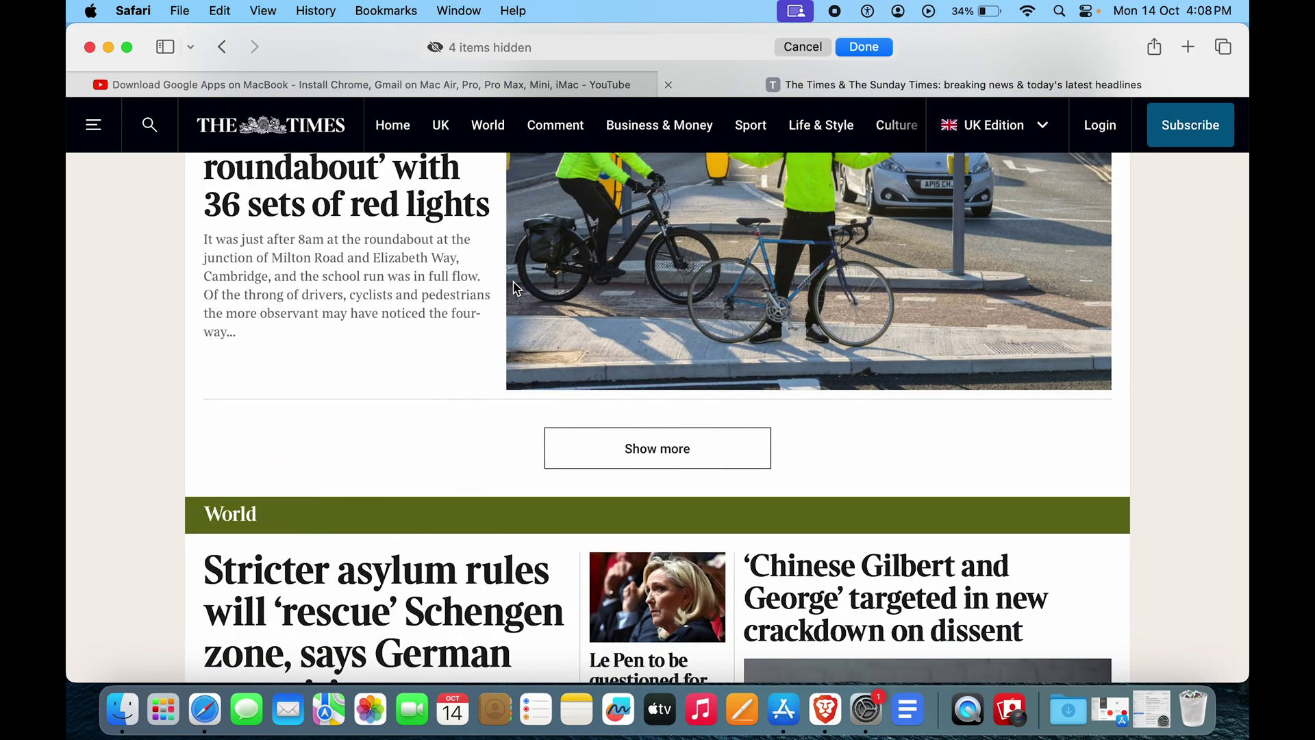
pyautogui.scroll(15, 516, 288)
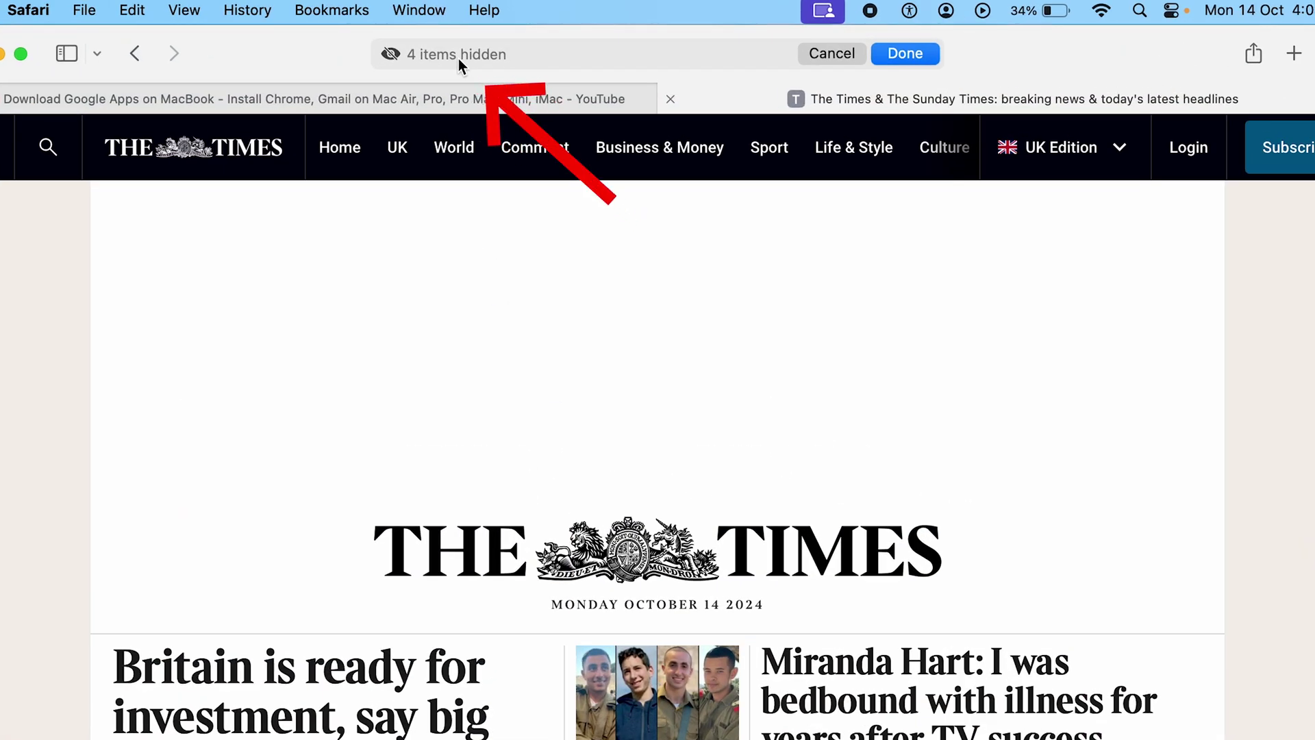
pyautogui.click(932, 55)
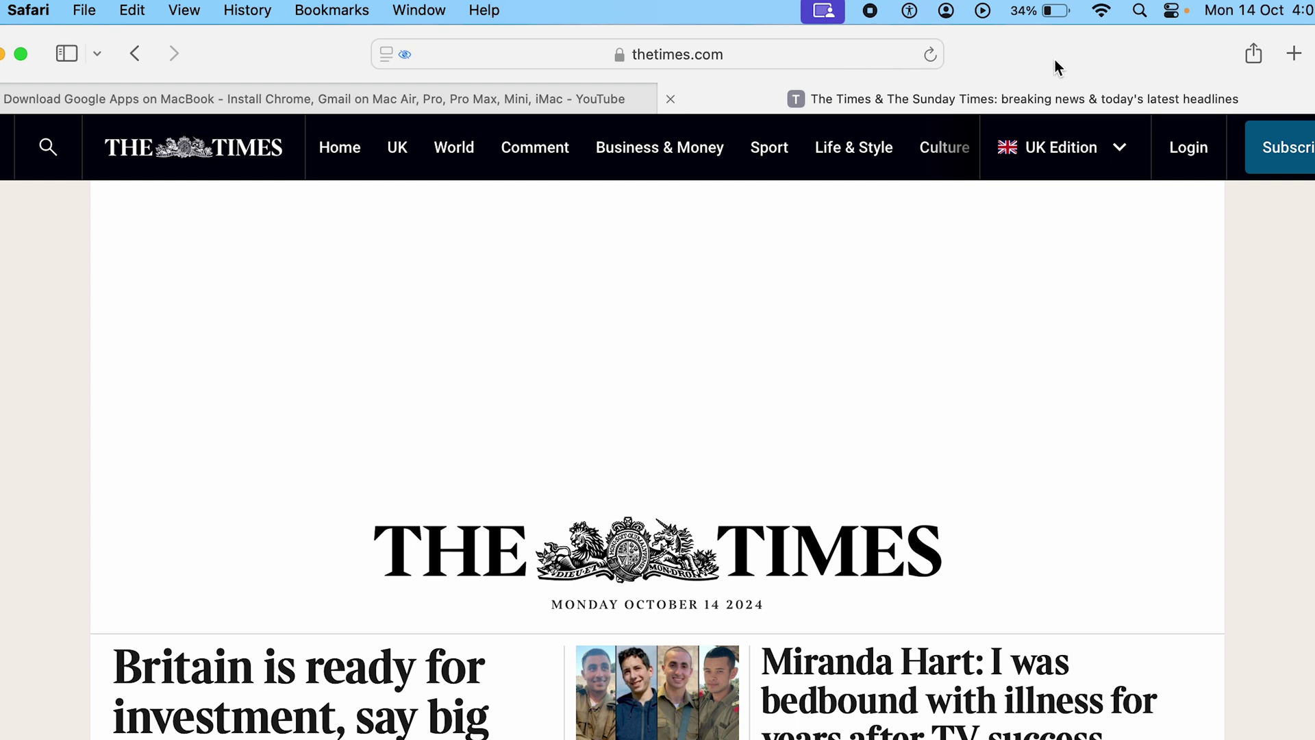
# Show all hidden items again on The Times homepage and scroll through the restored page
pyautogui.click(407, 59)
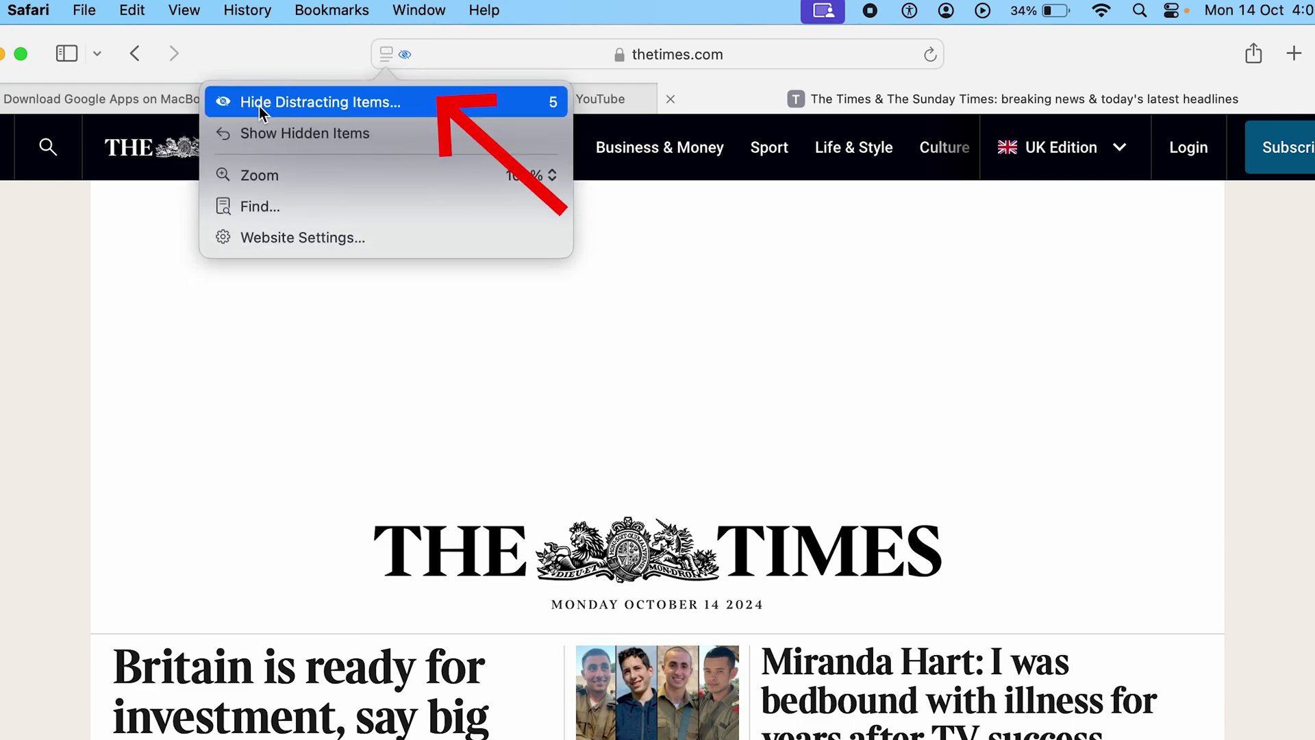
pyautogui.click(308, 131)
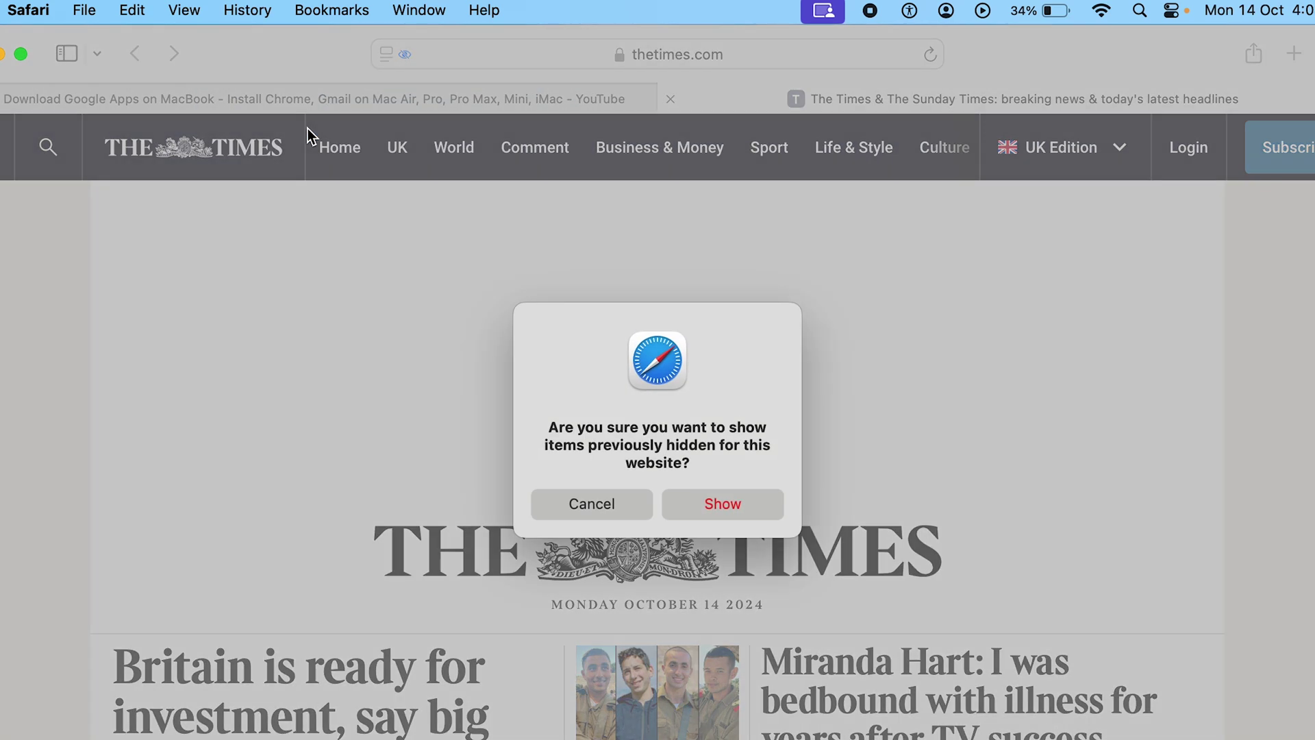
pyautogui.click(739, 510)
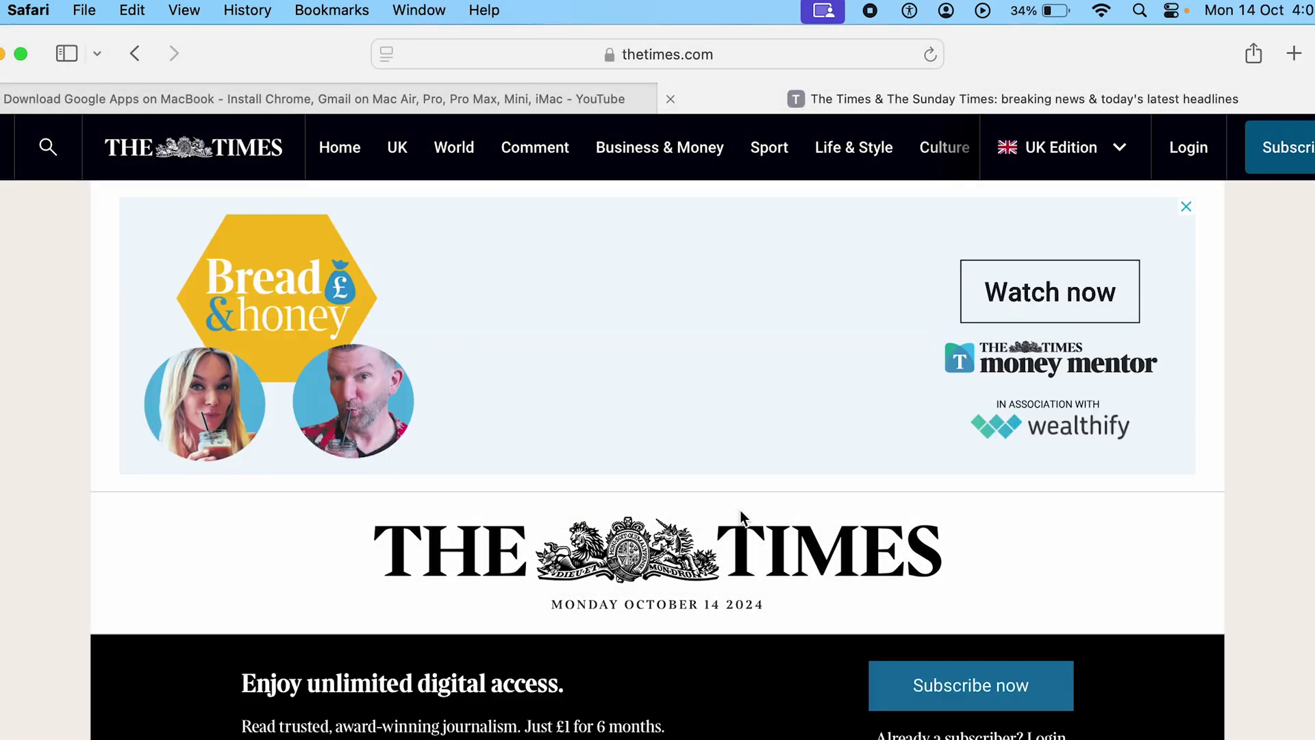
pyautogui.scroll(-15, 630, 475)
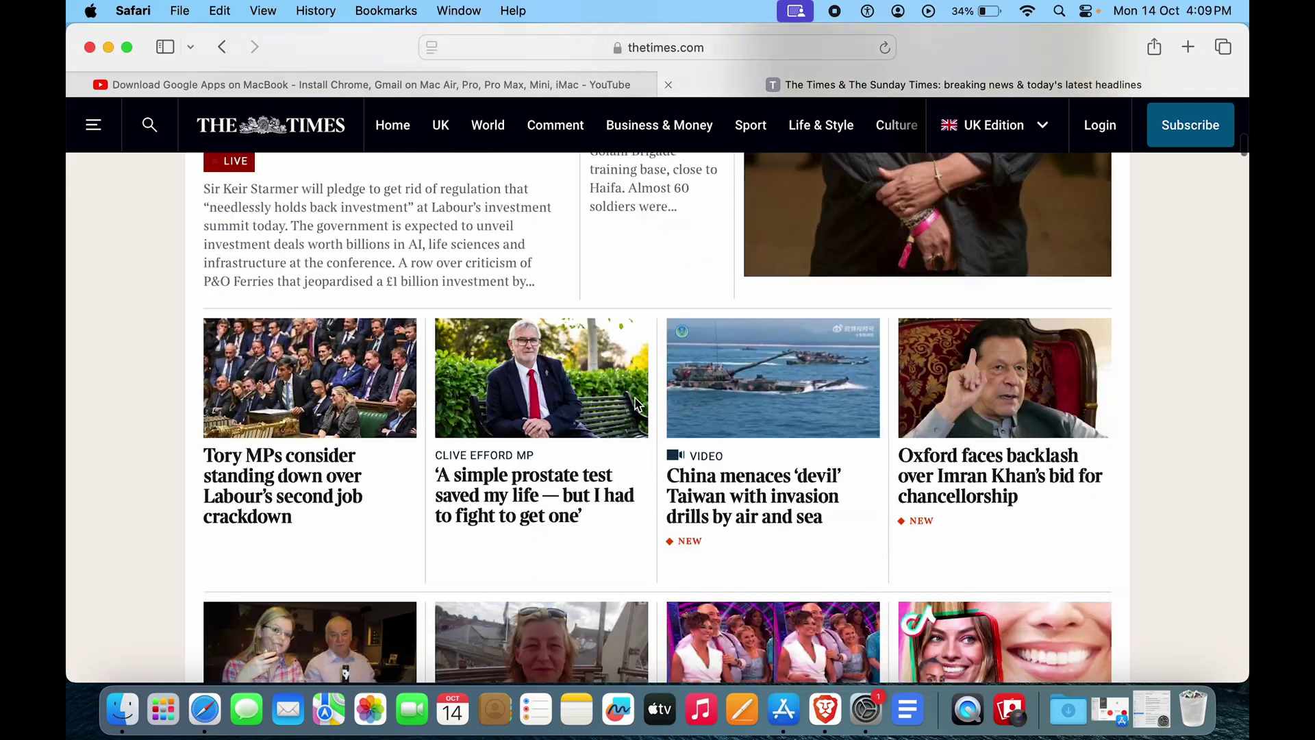
pyautogui.scroll(-5, 635, 404)
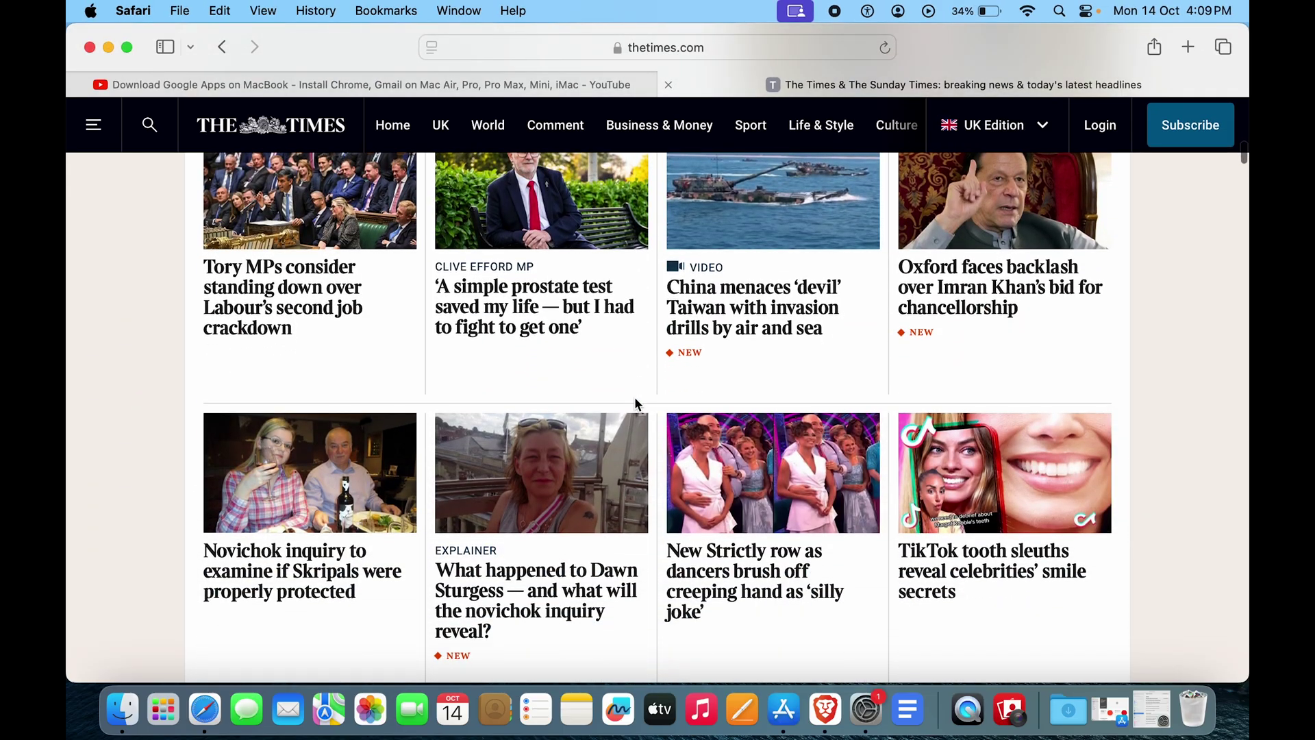
pyautogui.scroll(-2, 636, 405)
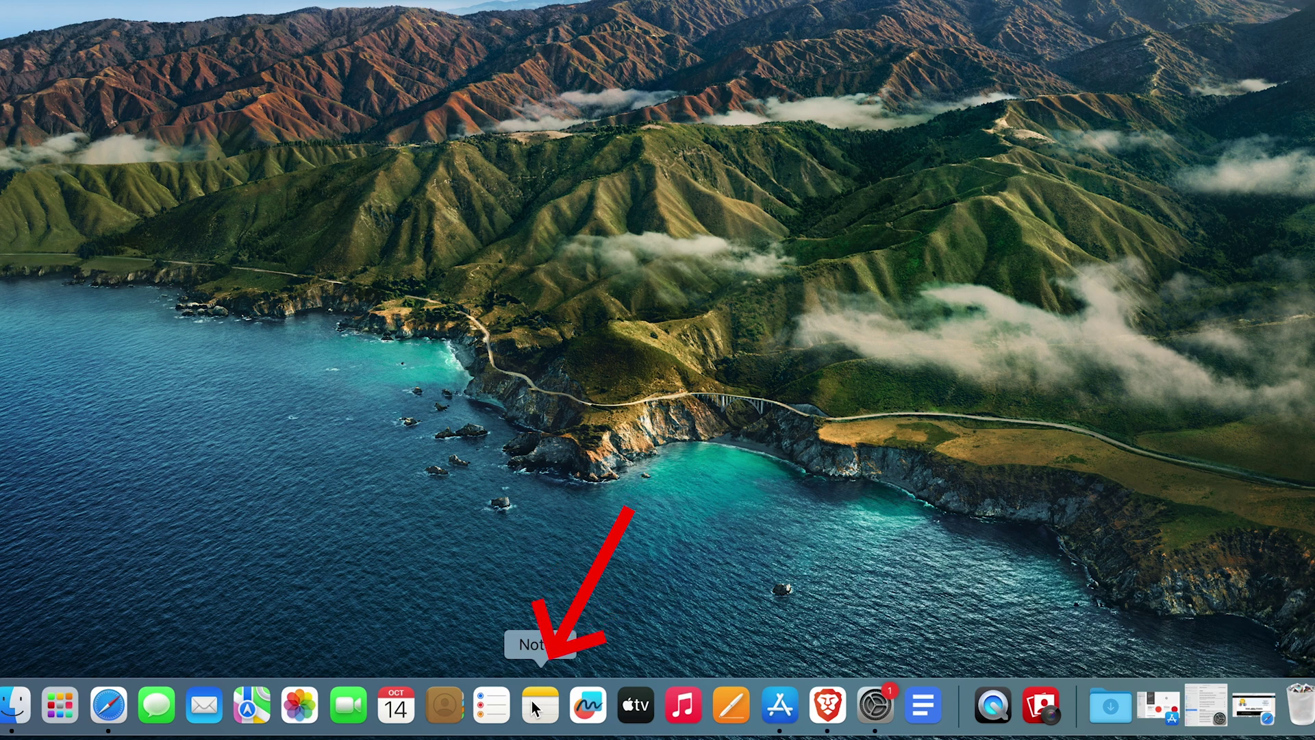
# Search Spotlight for 'notes' and launch the Notes app
pyautogui.press('super+space')
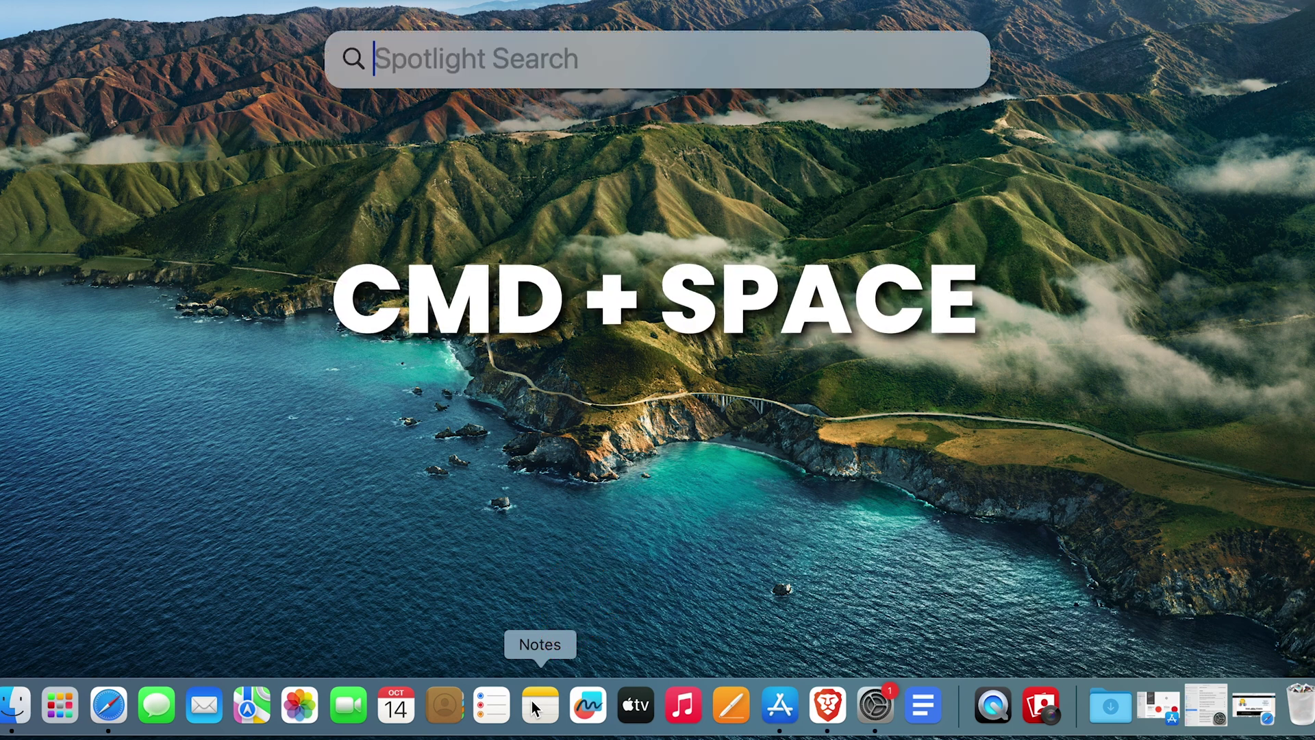
pyautogui.write('notes')
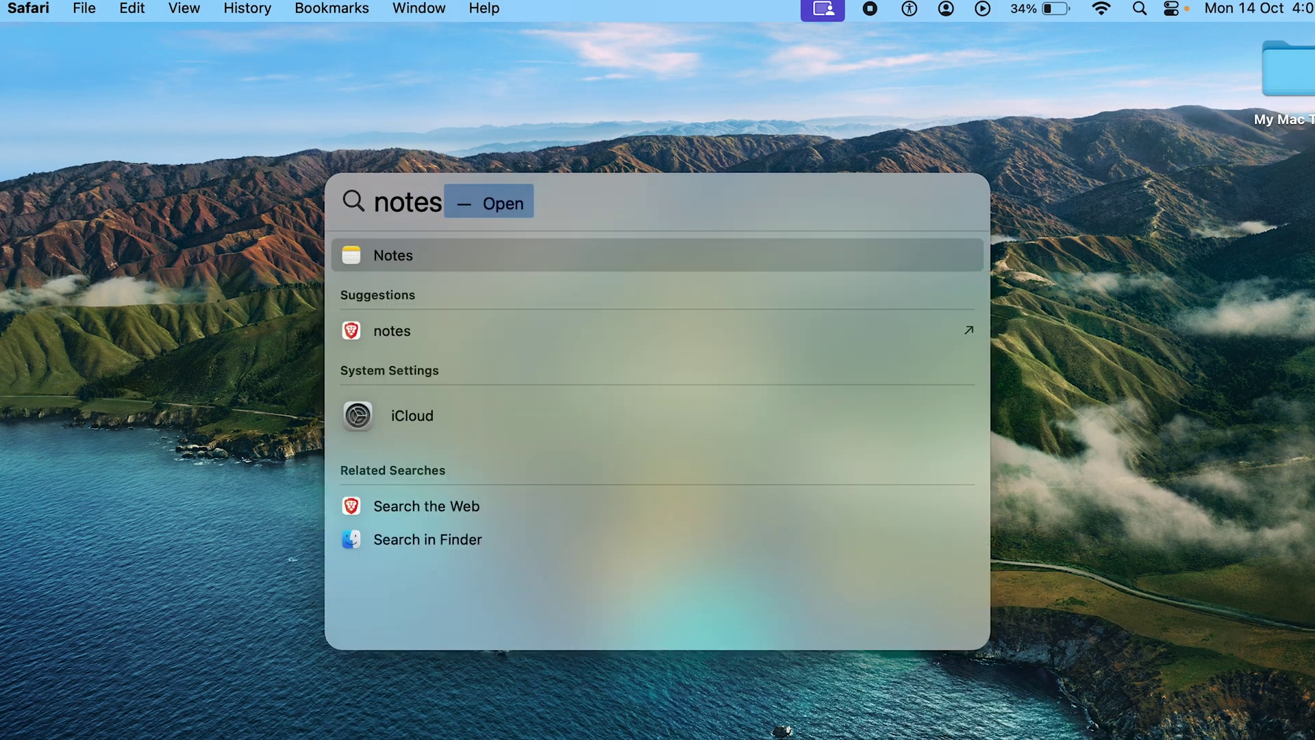
pyautogui.press('Return')
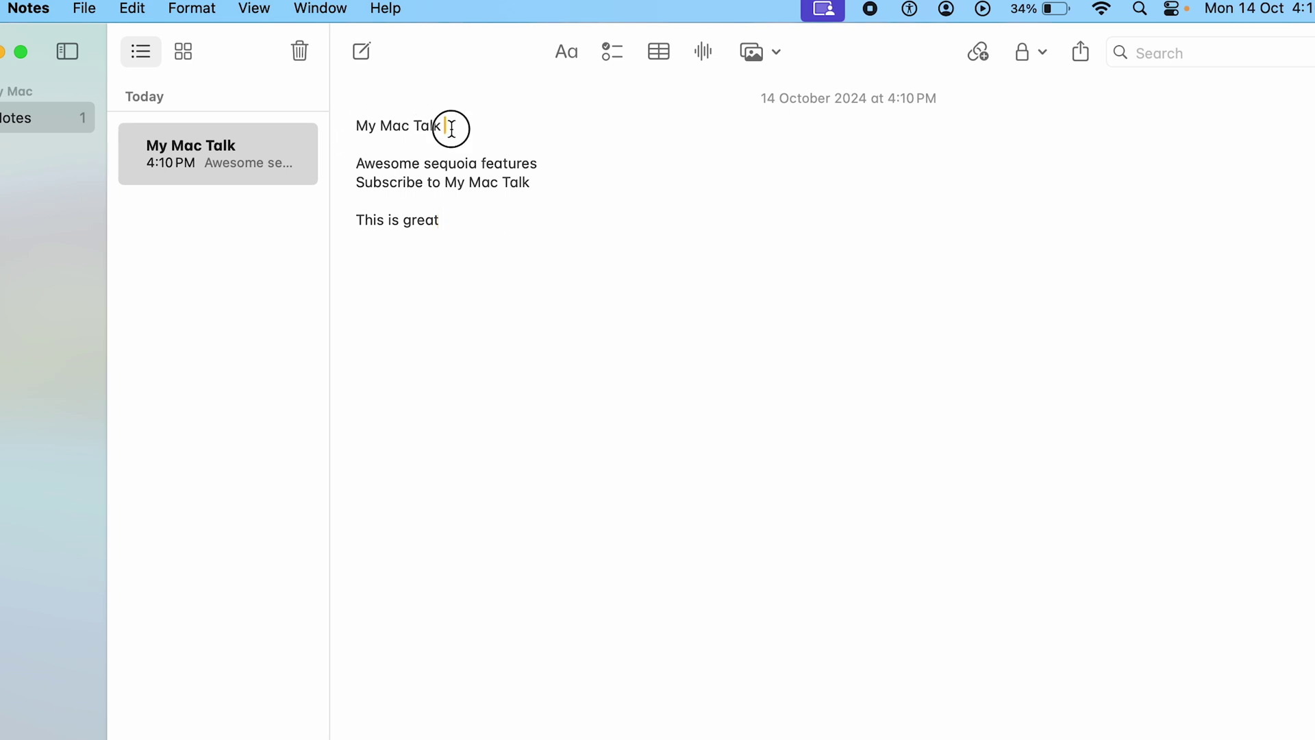
# Apply the Title style to 'My Mac Talk', then select the 'Awesome sequoia features' line
pyautogui.moveTo(450, 125); pyautogui.dragTo(329, 100)
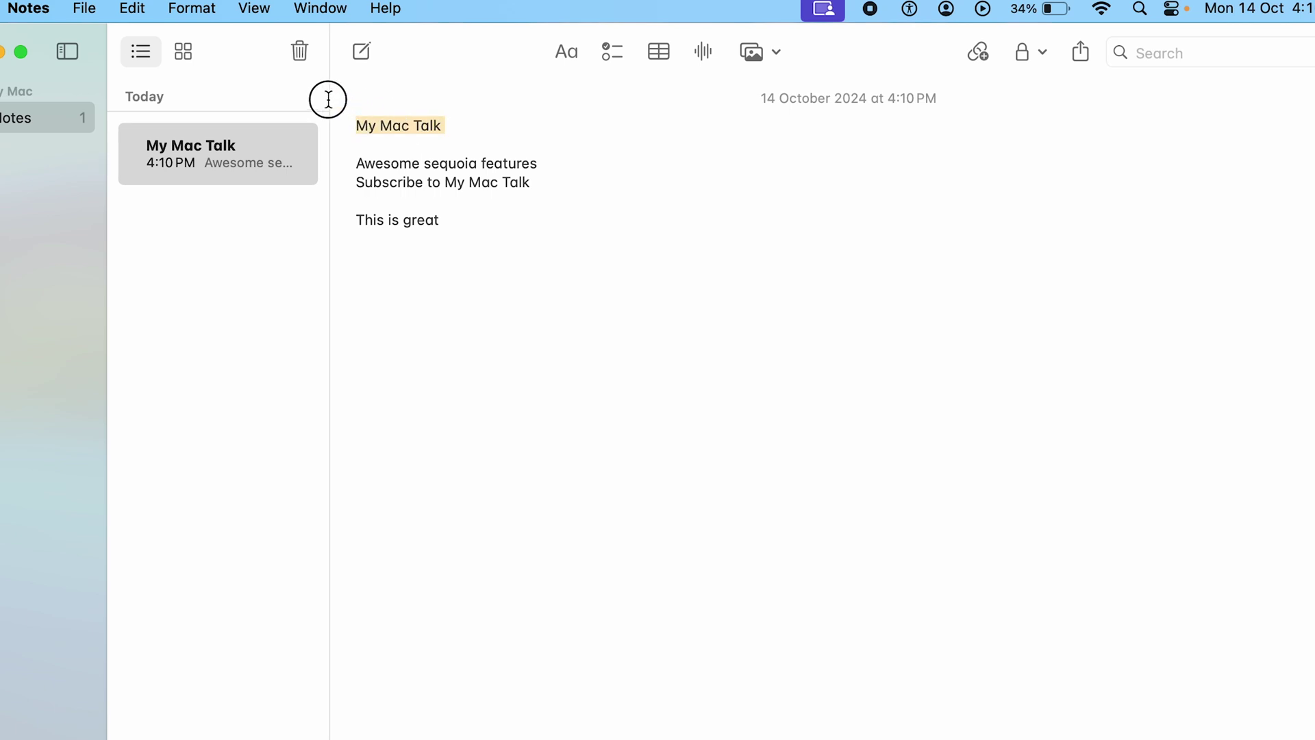
pyautogui.click(565, 54)
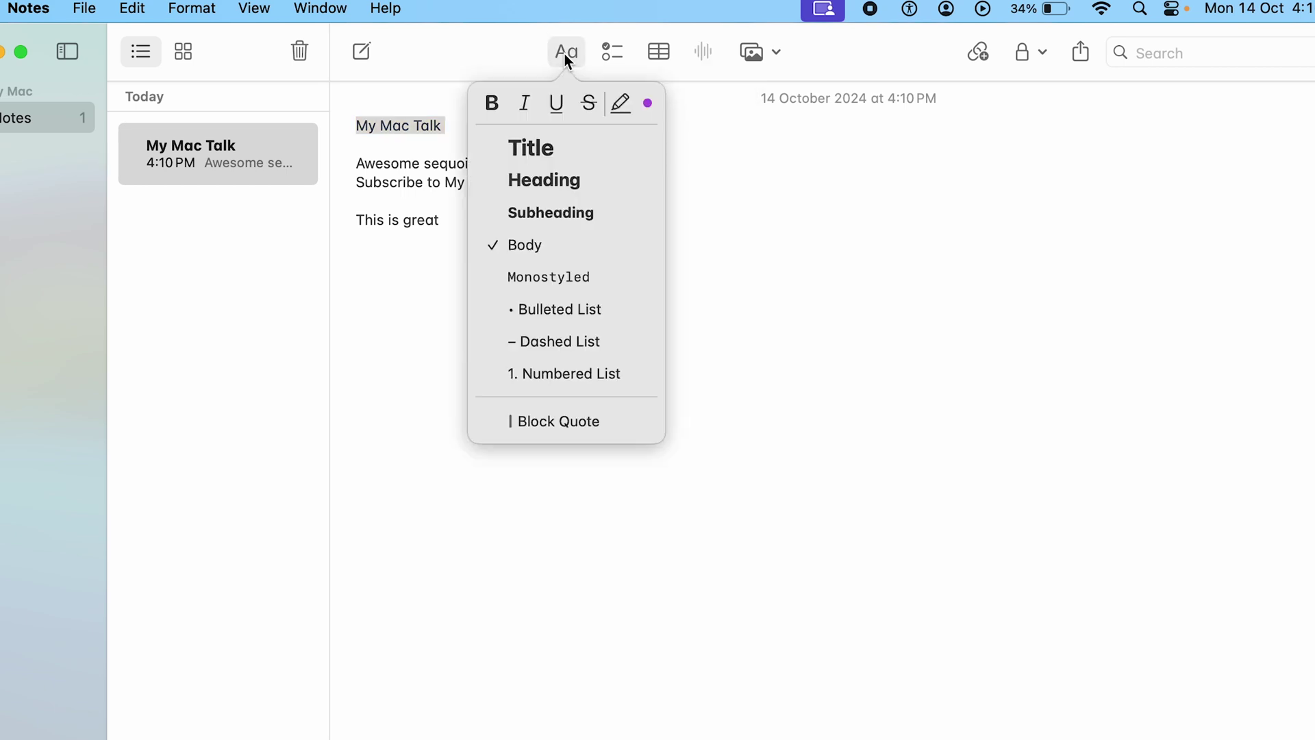
pyautogui.click(571, 157)
pyautogui.press('super+Down')
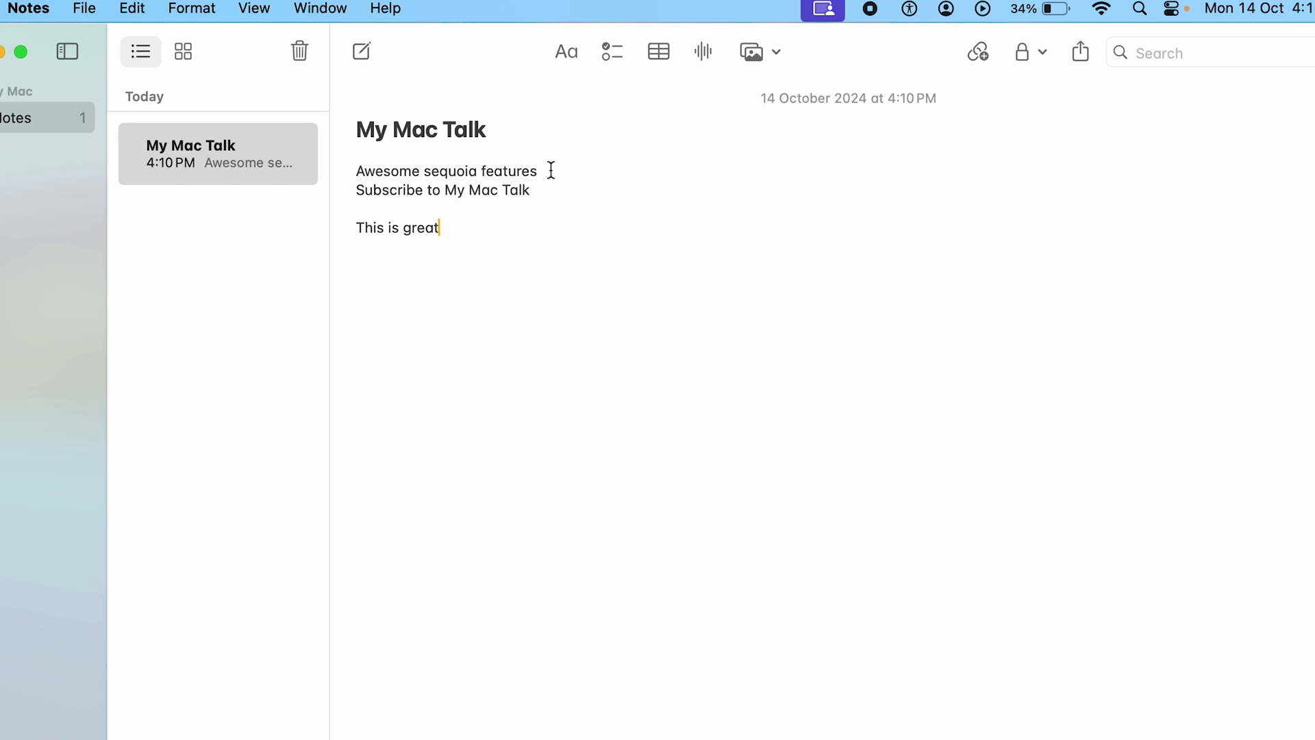
pyautogui.moveTo(540, 171); pyautogui.dragTo(348, 176)
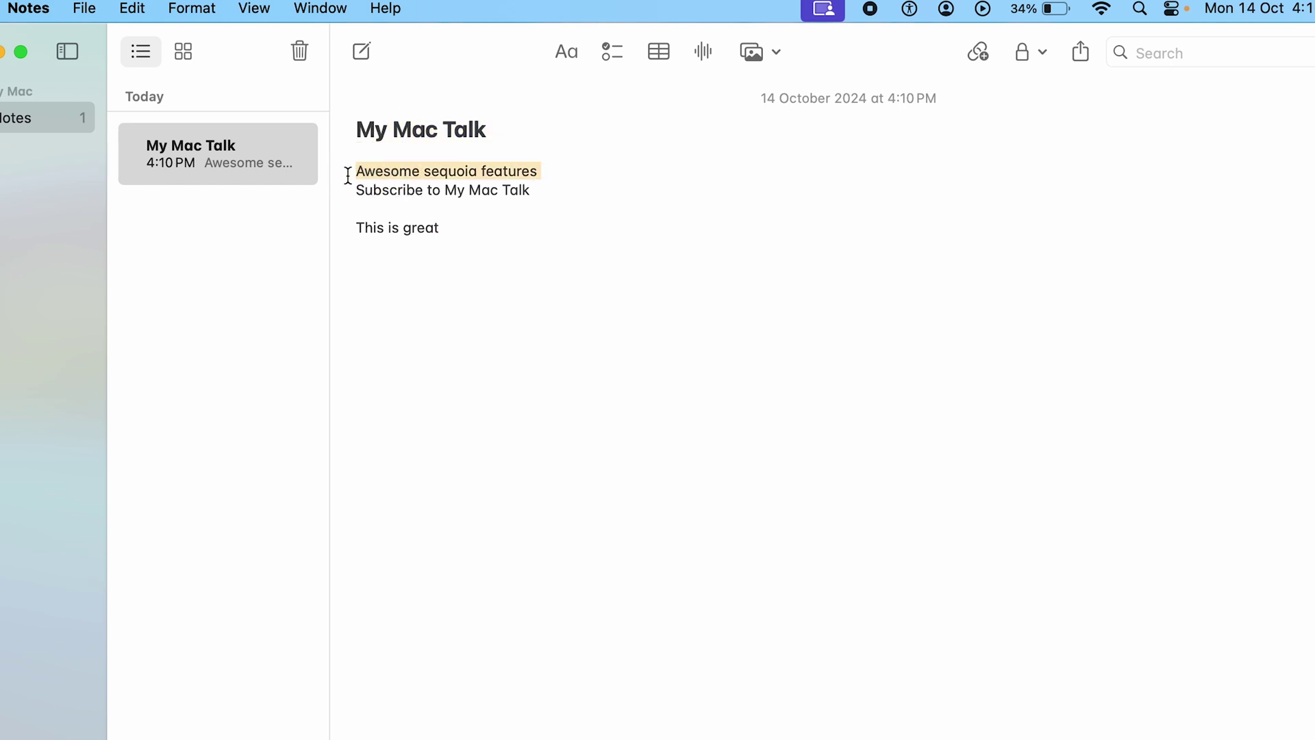
# Make 'Awesome sequoia features' a Subheading and collapse the two lines beneath it
pyautogui.click(570, 55)
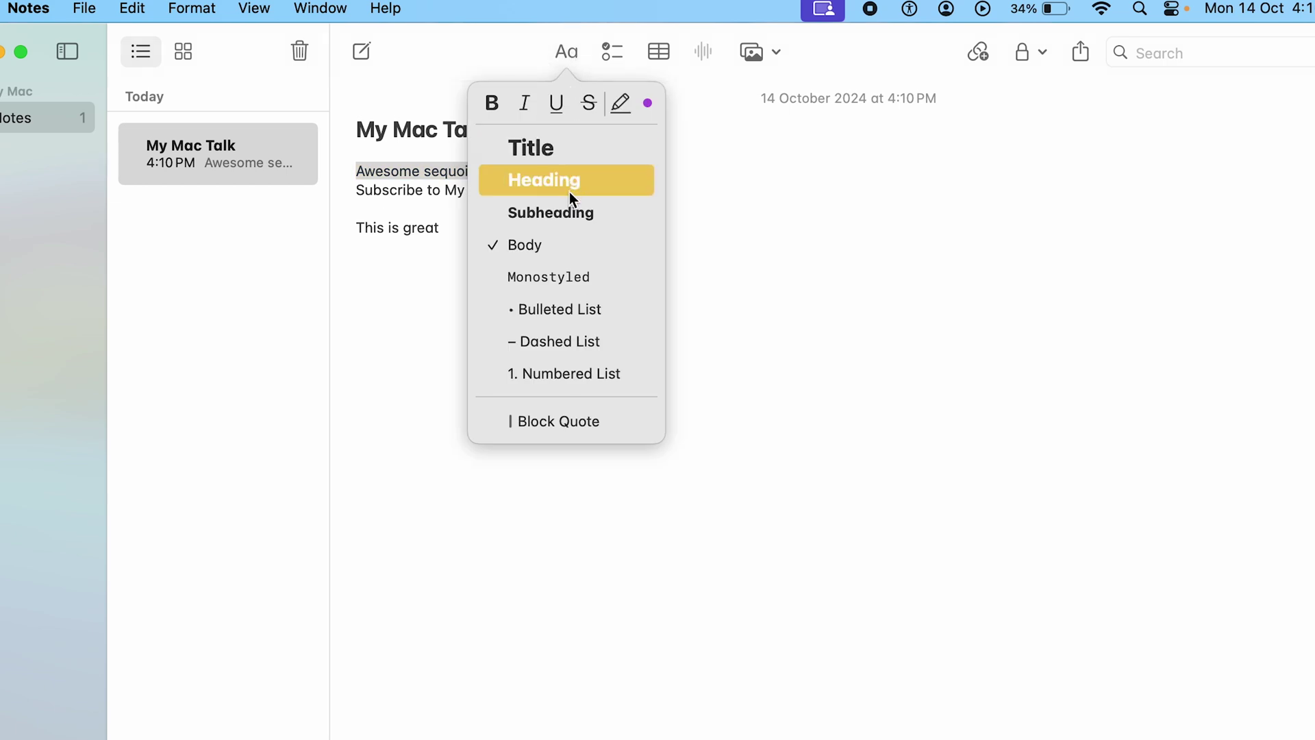
pyautogui.click(566, 210)
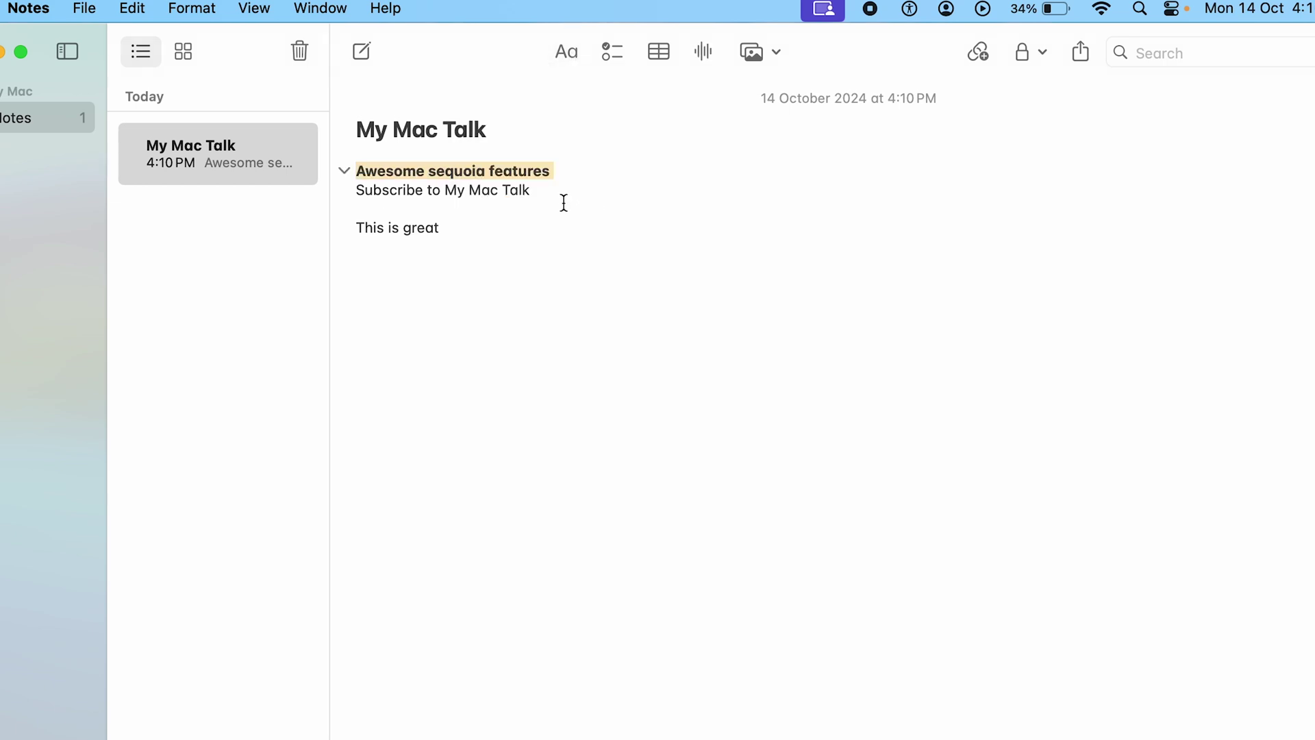
pyautogui.click(488, 255)
pyautogui.click(366, 164)
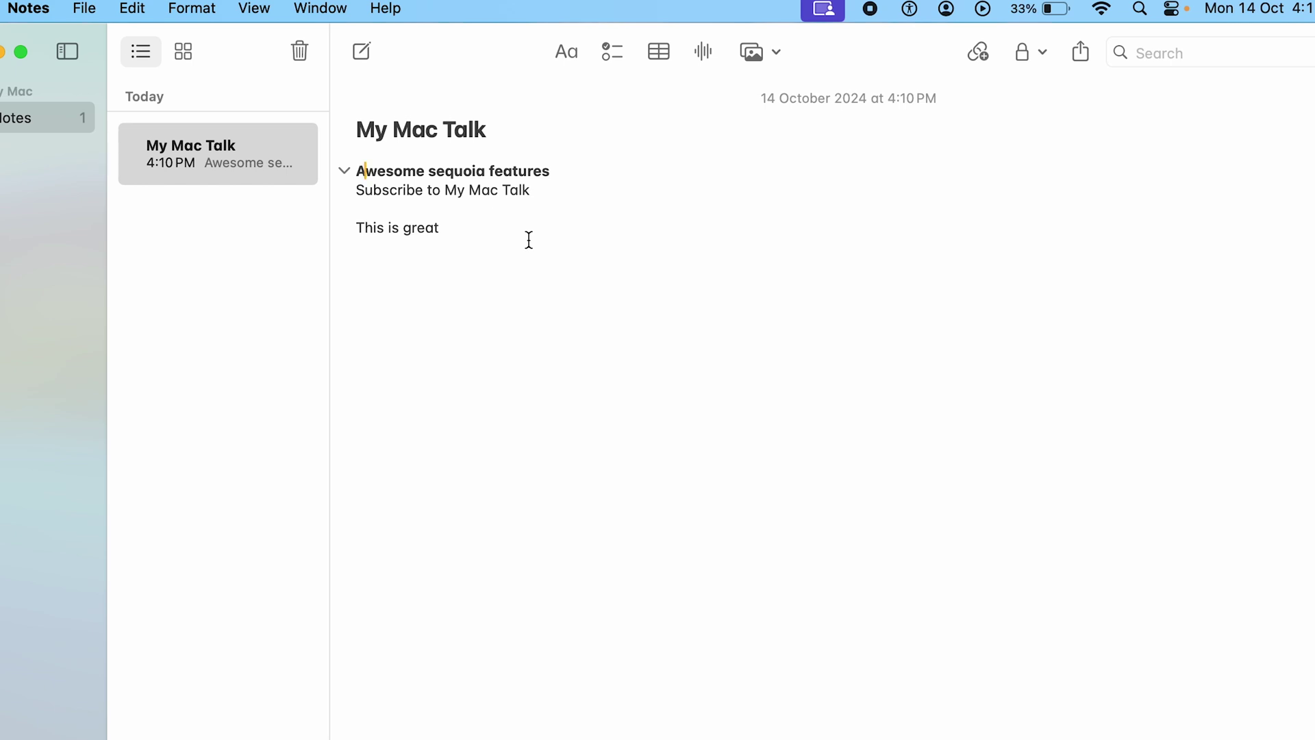
pyautogui.click(346, 173)
pyautogui.click(689, 175)
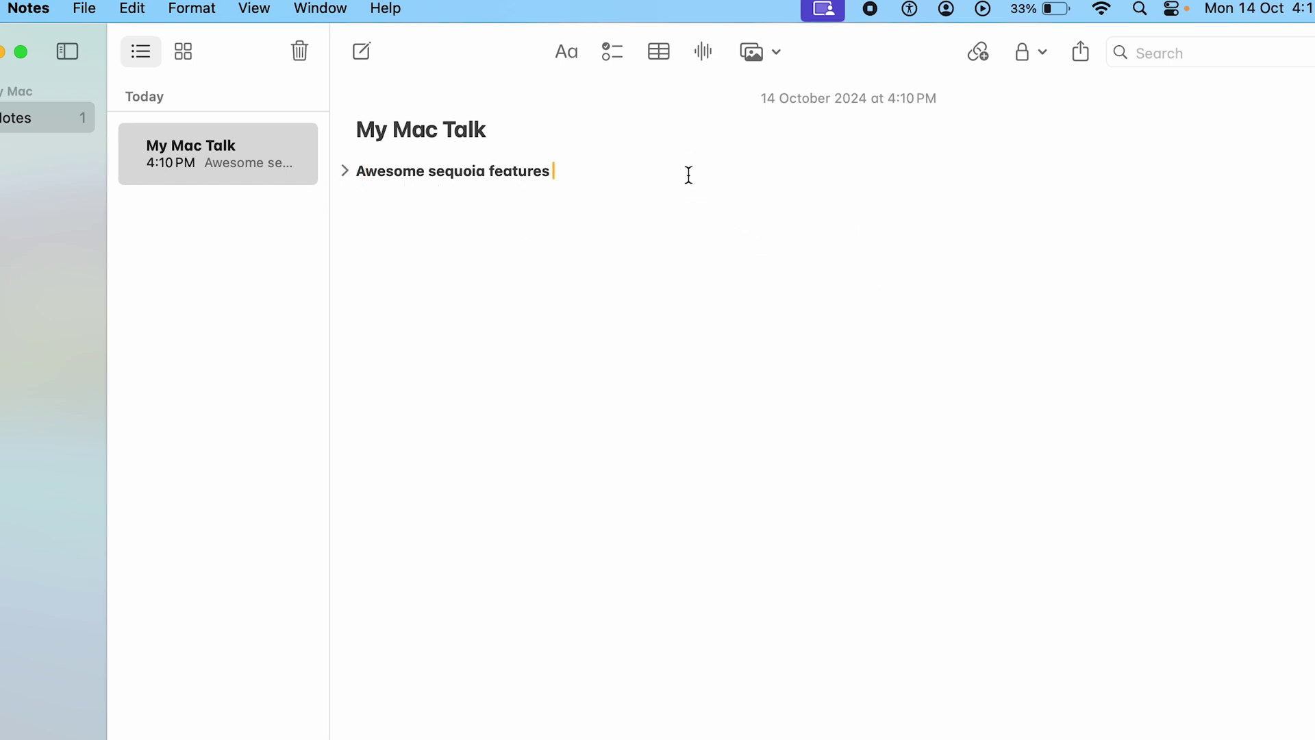
# Expand the section and add Math Notes calculations 131*89 = 11,659 and 90/3 = 30
pyautogui.press('Return')
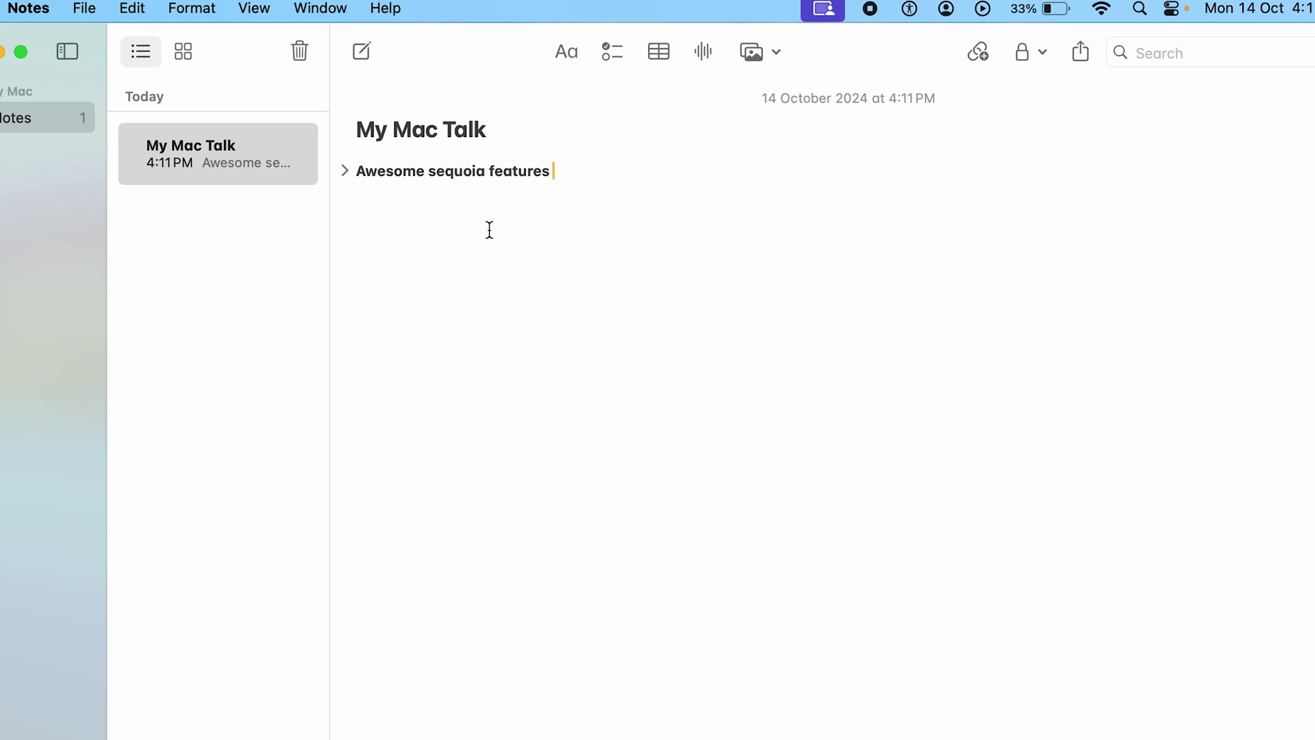
pyautogui.click(344, 171)
pyautogui.write('131*')
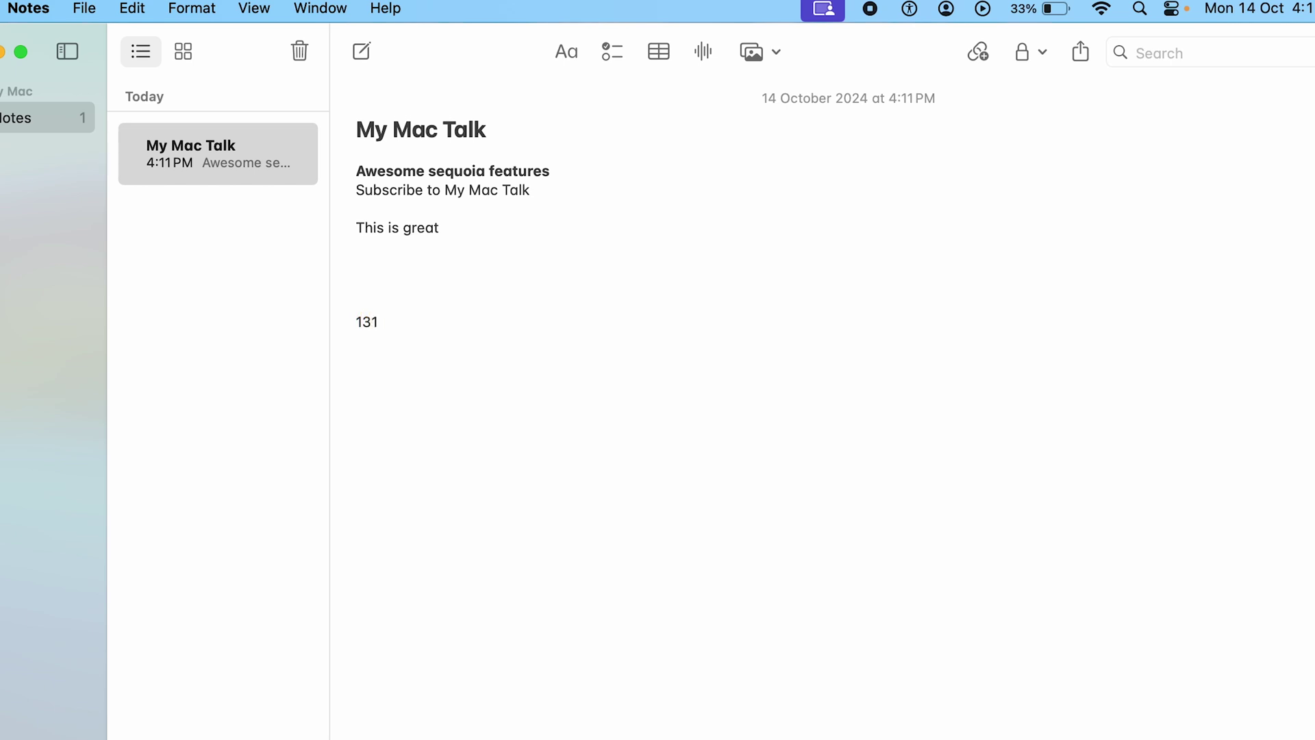
pyautogui.write('89=')
pyautogui.press('Return')
pyautogui.press('Return')
pyautogui.press('Return')
pyautogui.write('90/3=')
pyautogui.press('Return')
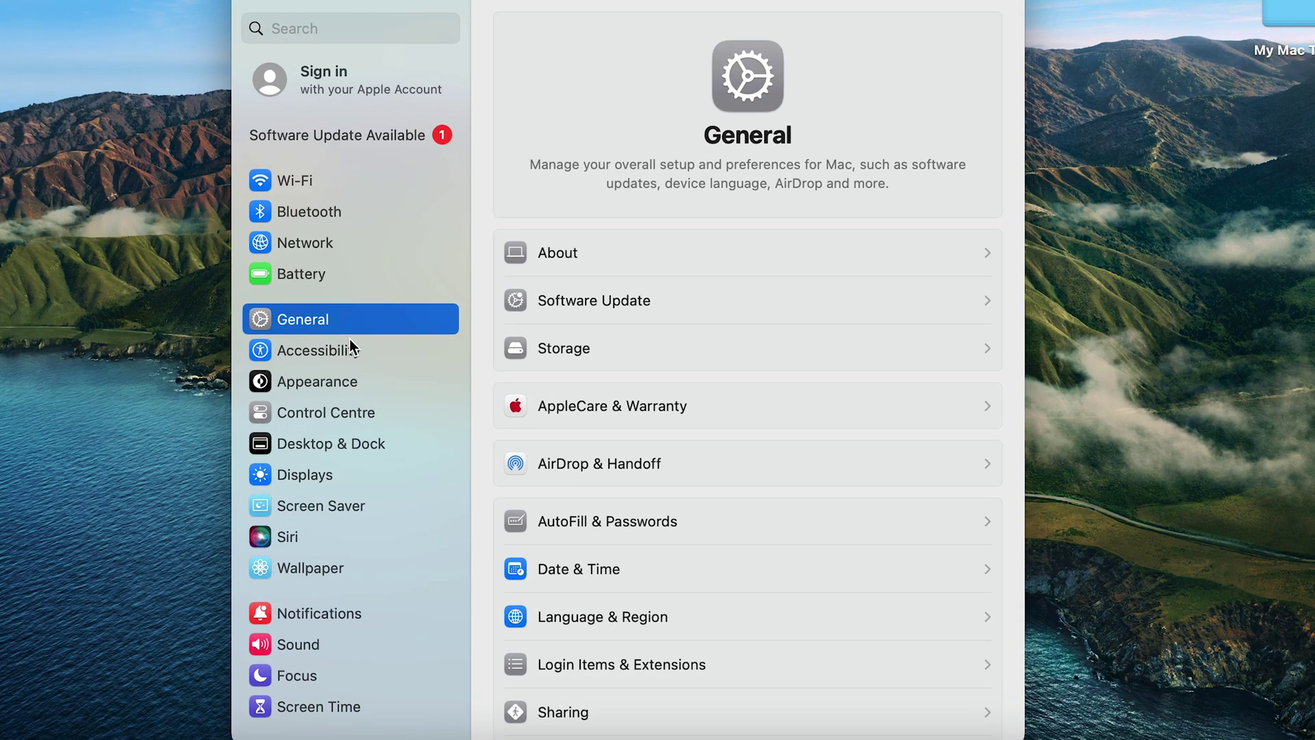
# Replace the Big Sur wallpaper with the Sequoia dynamic wallpaper in the Wallpaper pane
pyautogui.click(320, 564)
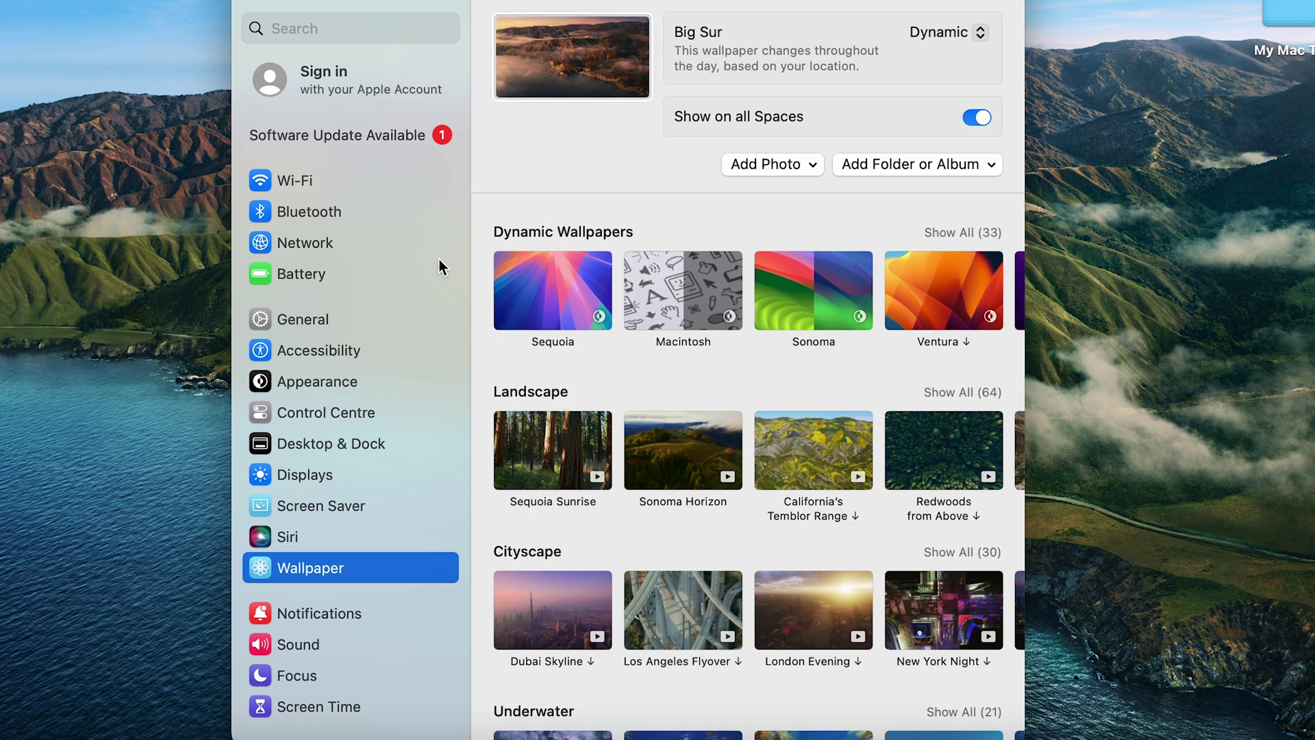
pyautogui.click(551, 313)
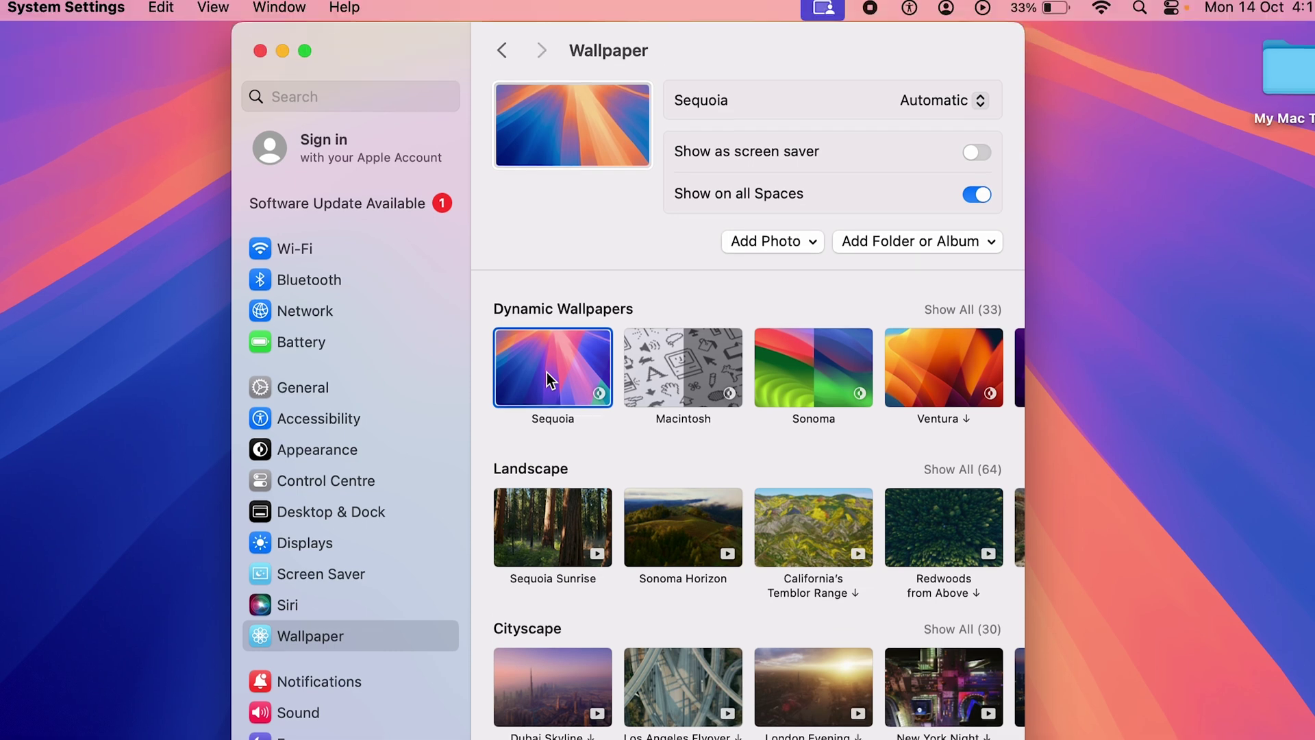
pyautogui.click(938, 103)
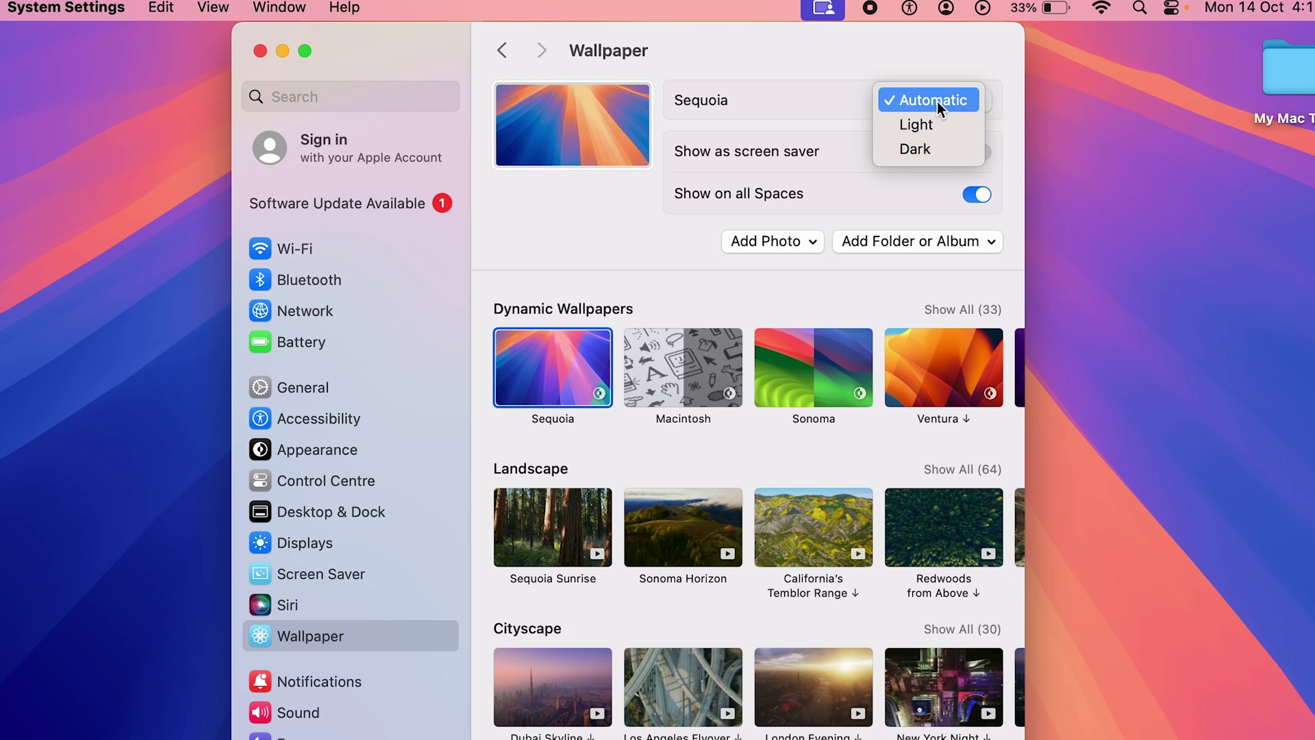
# Preview the Dark Sequoia wallpaper, then settle on Light and minimize System Settings
pyautogui.click(931, 148)
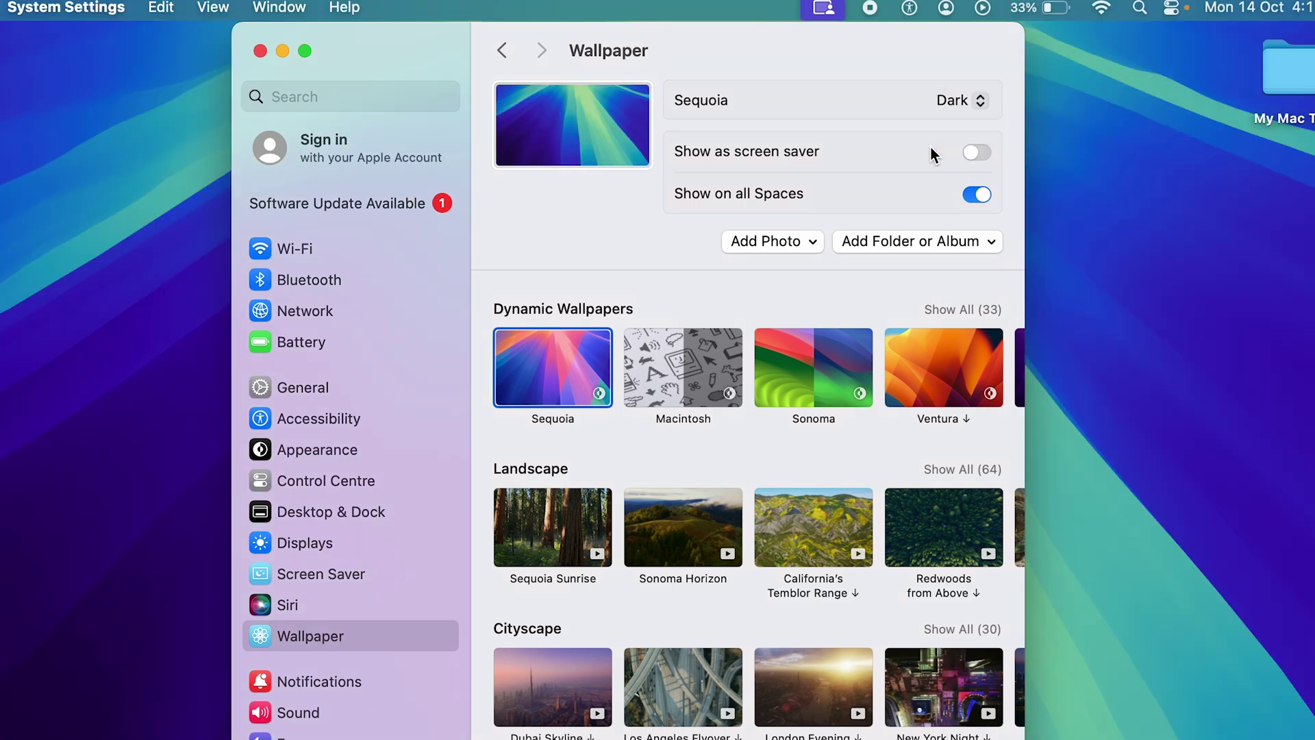
pyautogui.click(282, 52)
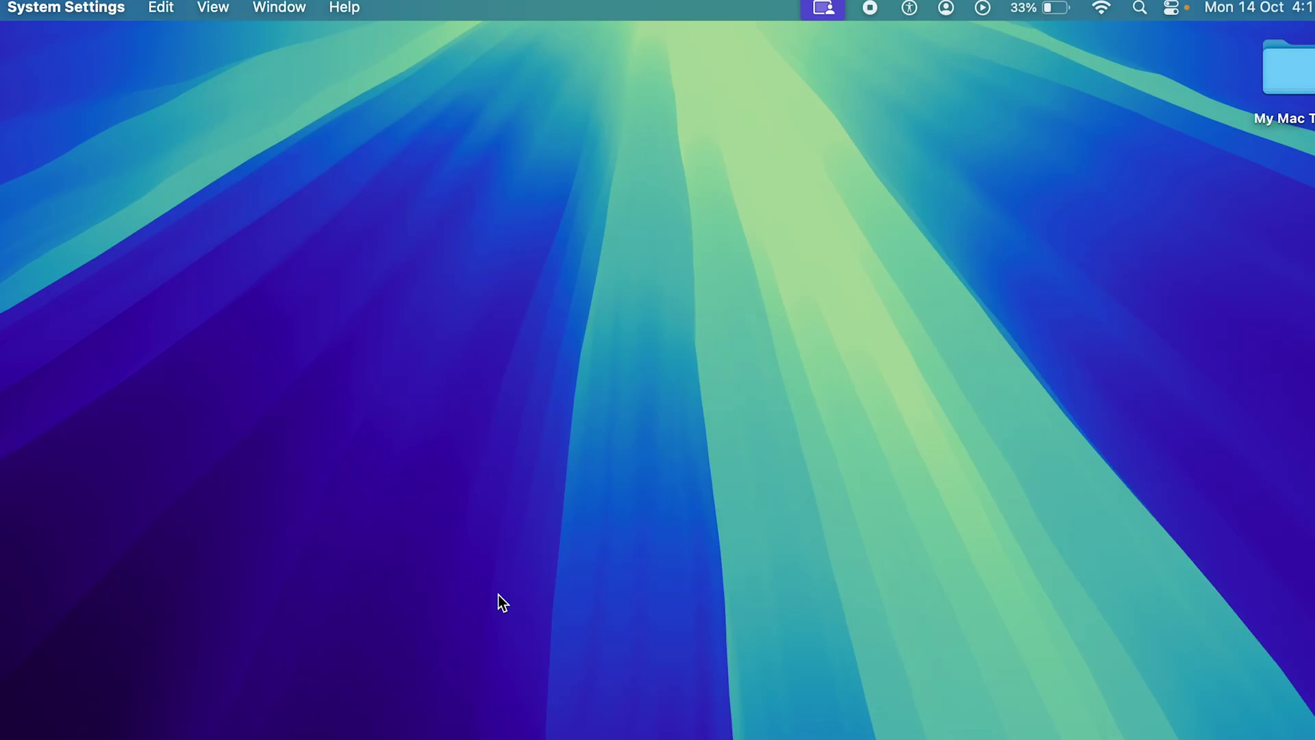
pyautogui.click(1151, 709)
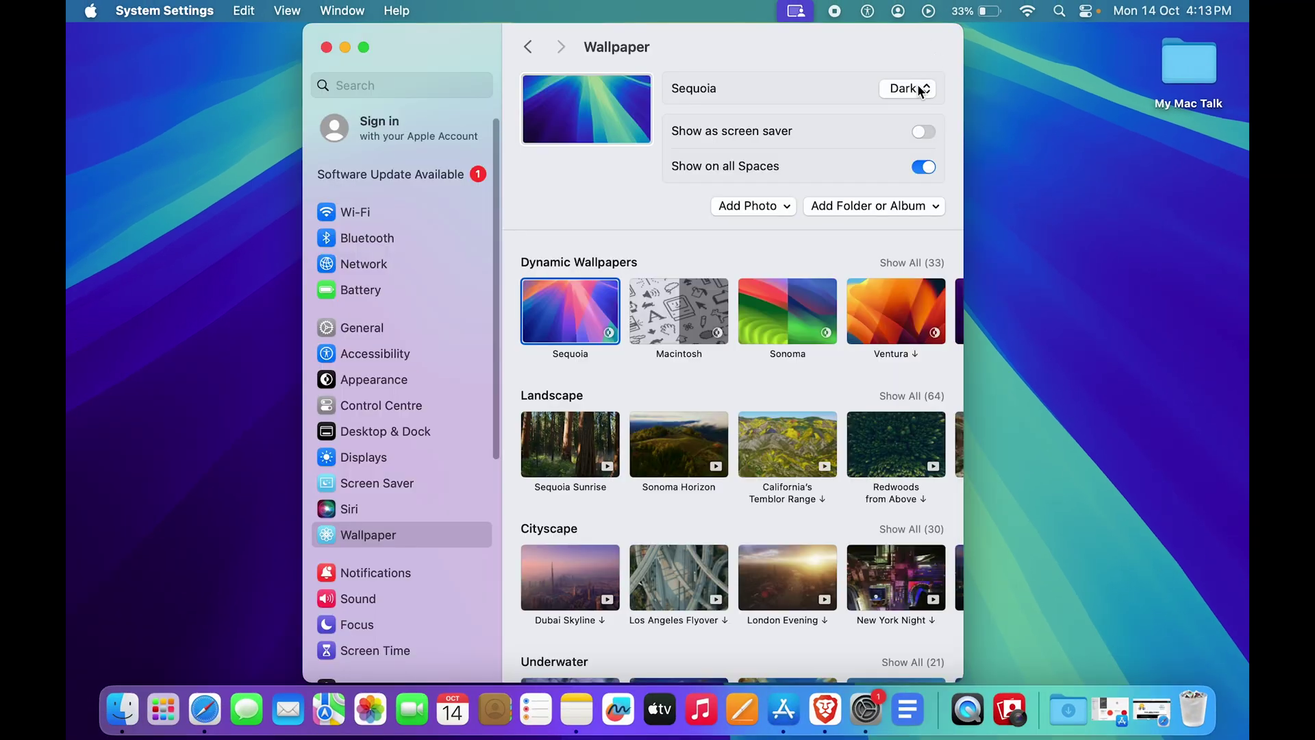
pyautogui.click(921, 91)
pyautogui.click(921, 66)
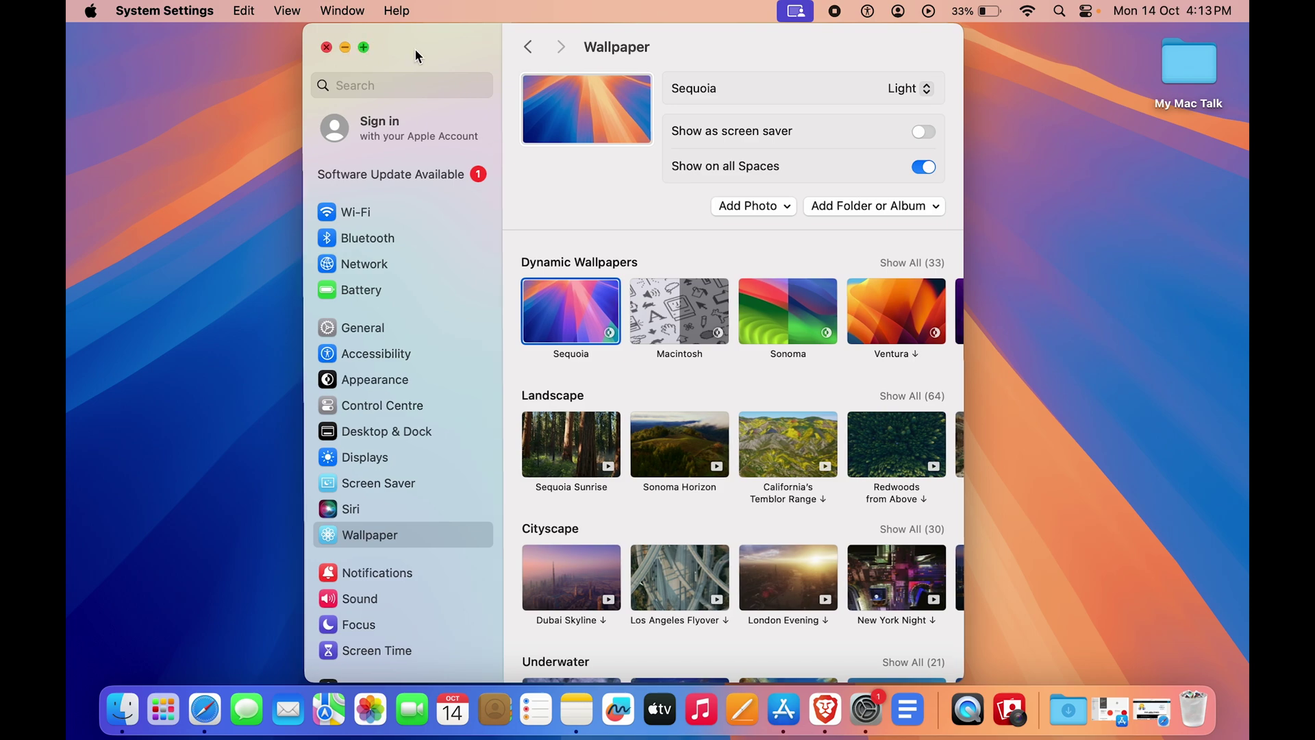
pyautogui.press('super+m')
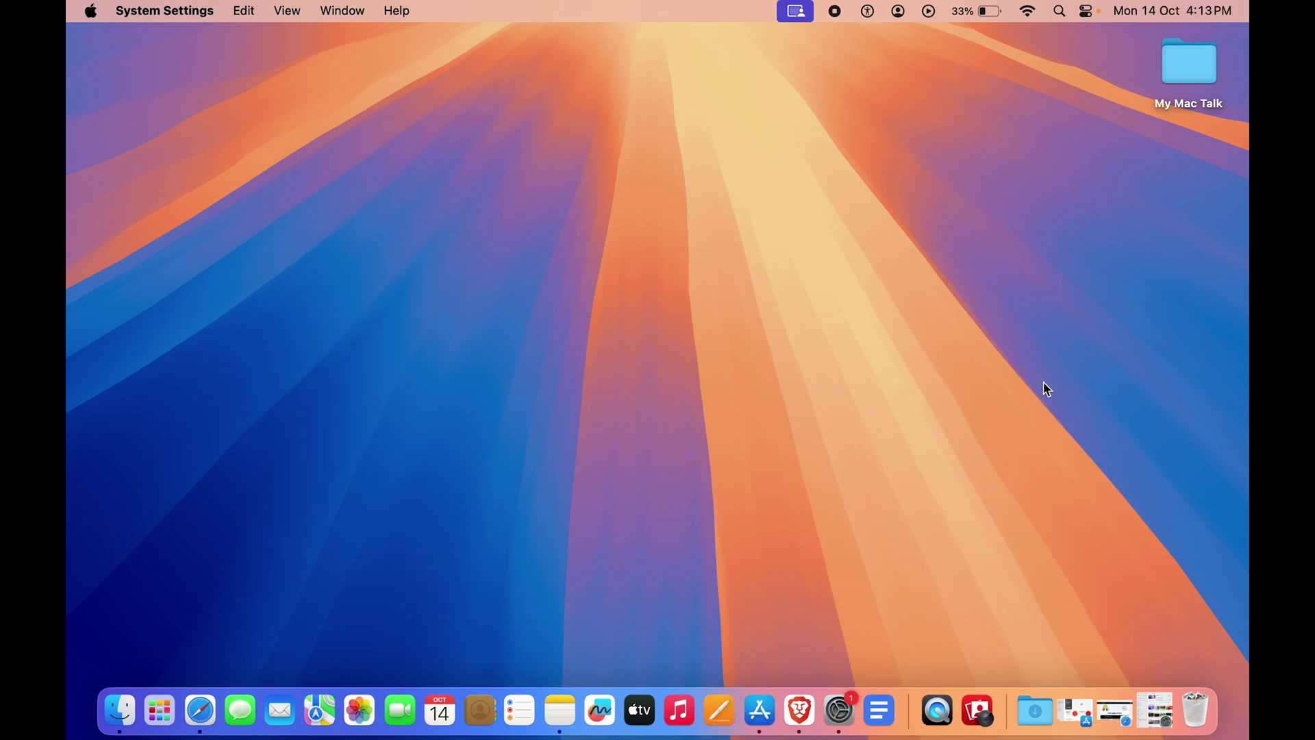